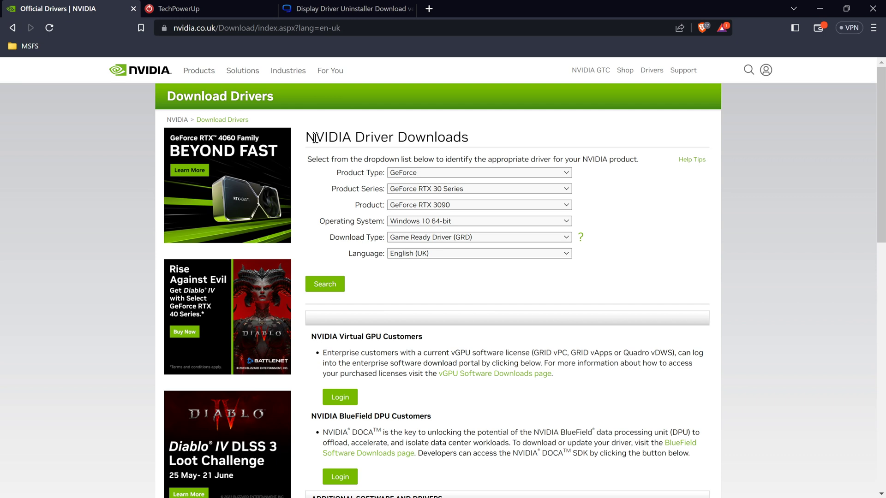
Set the driver search to GeForce, GeForce RTX 30 Series and Windows 10 64-bit.
left_click(415, 173)
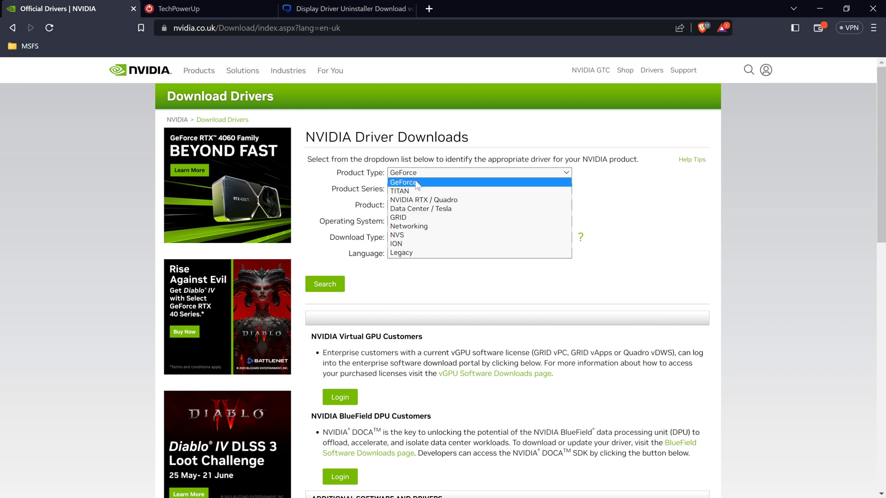
left_click(417, 183)
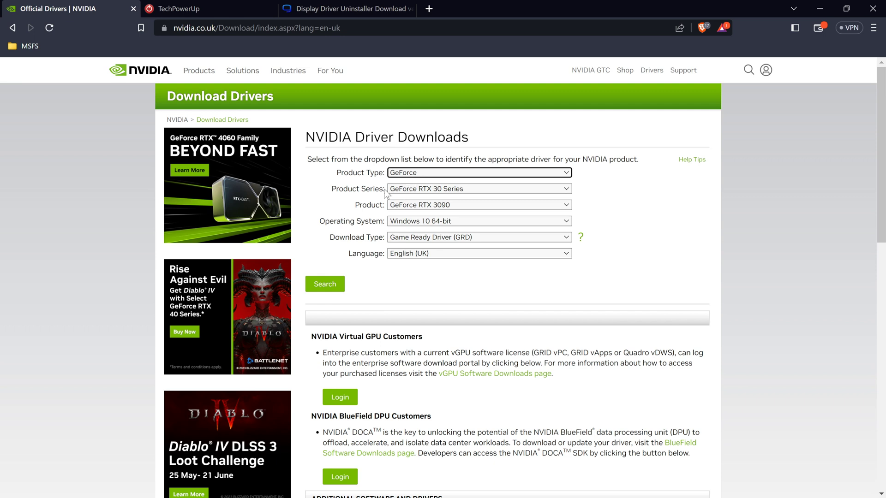
left_click(421, 190)
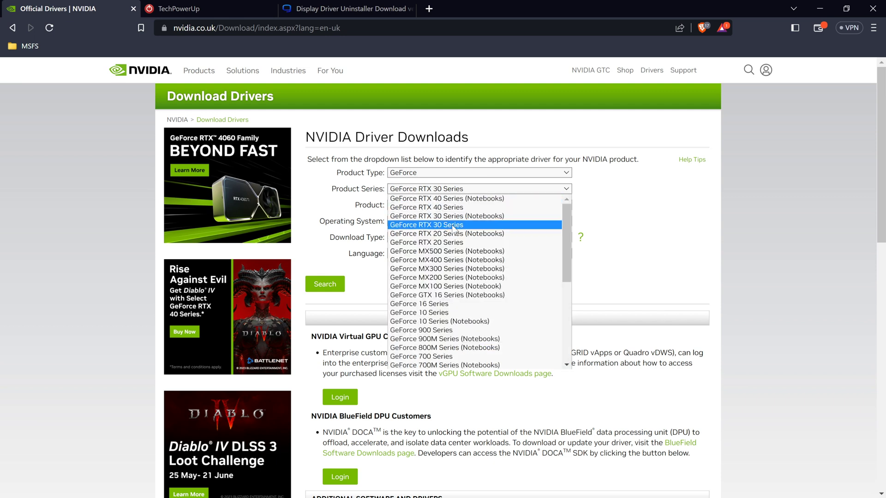
left_click(453, 226)
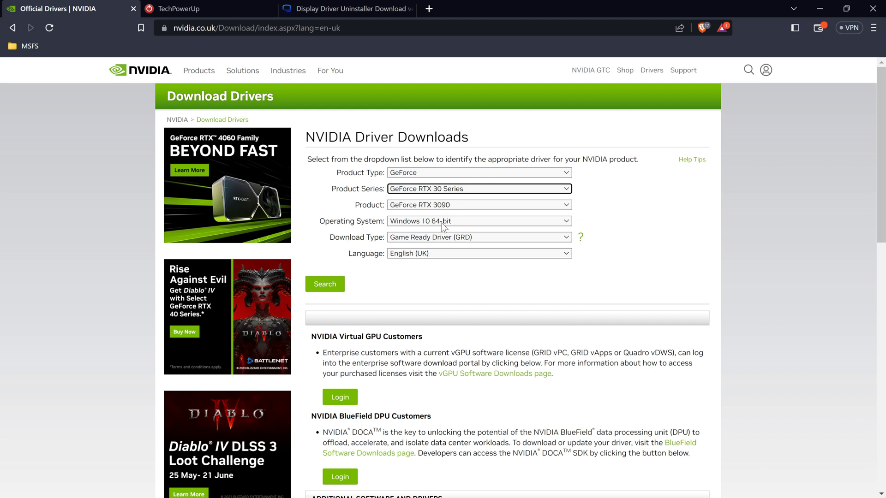
left_click(428, 223)
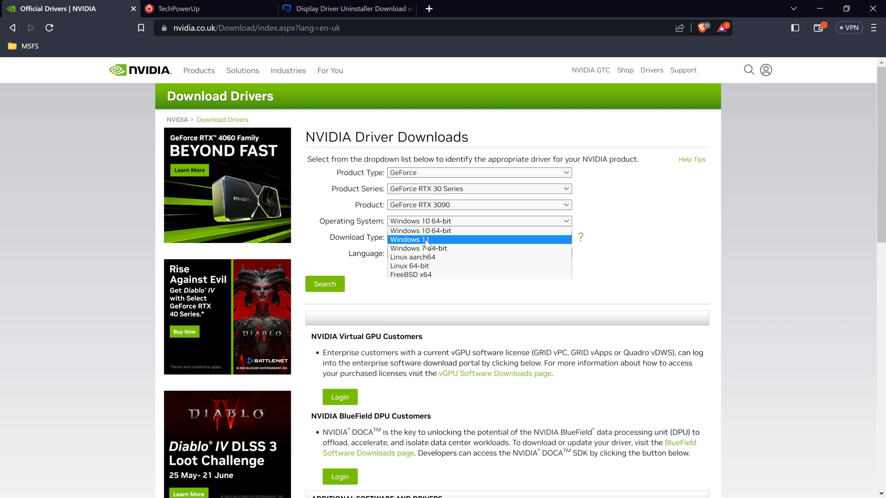
left_click(409, 231)
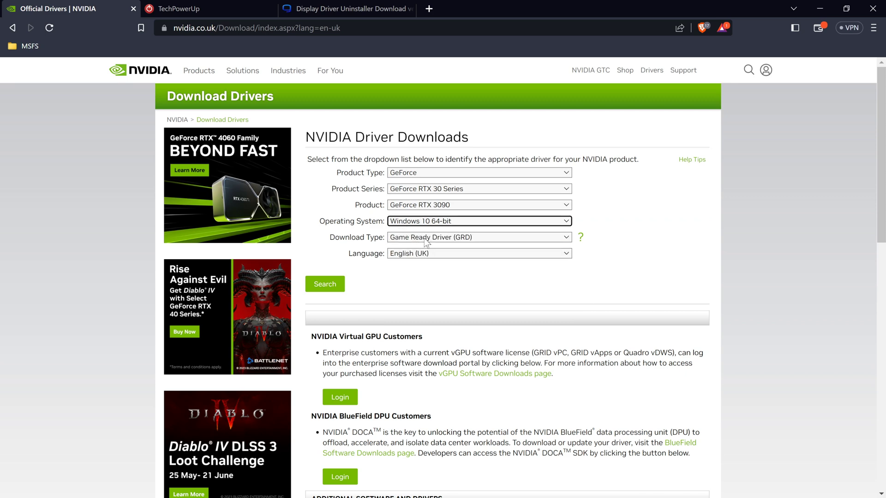
Search for the matching driver and save the 535.98 Game Ready installer into Downloads.
left_click(324, 284)
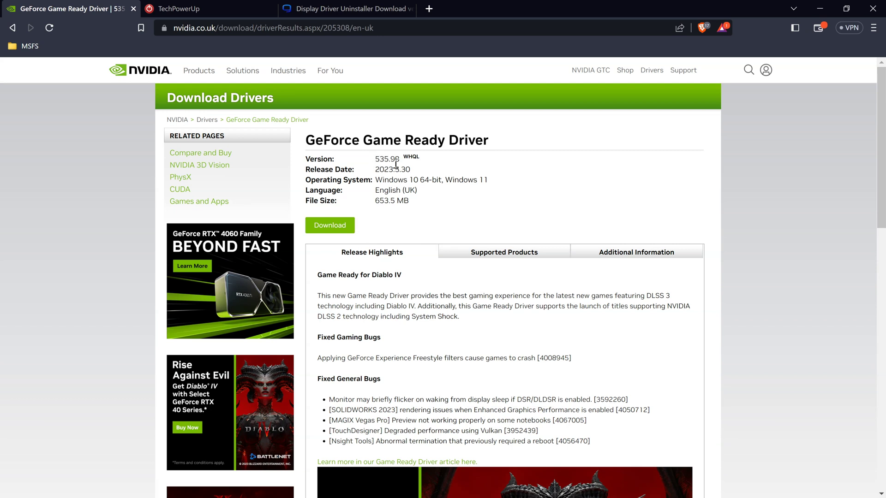
left_click(330, 226)
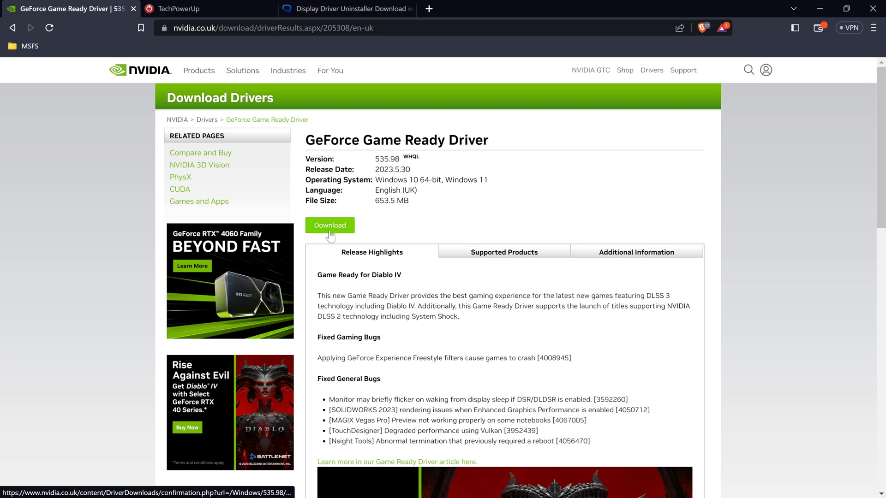
left_click(506, 197)
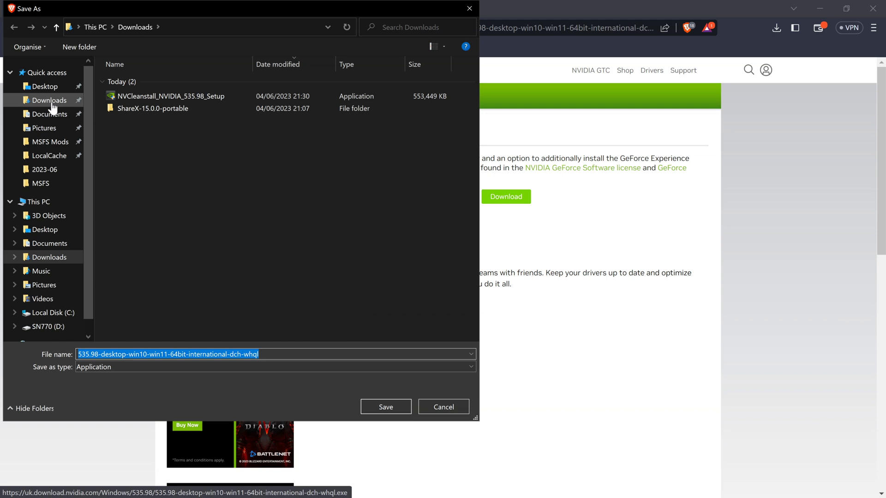
left_click(46, 100)
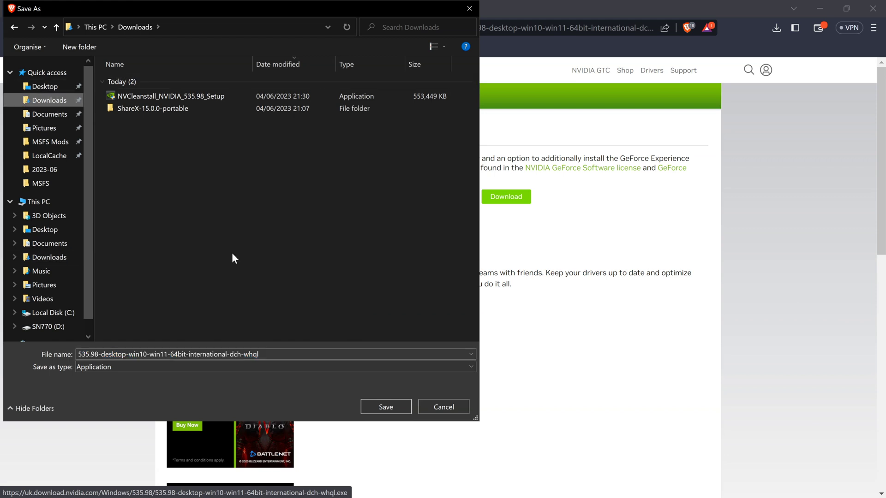
left_click(383, 407)
left_click(215, 8)
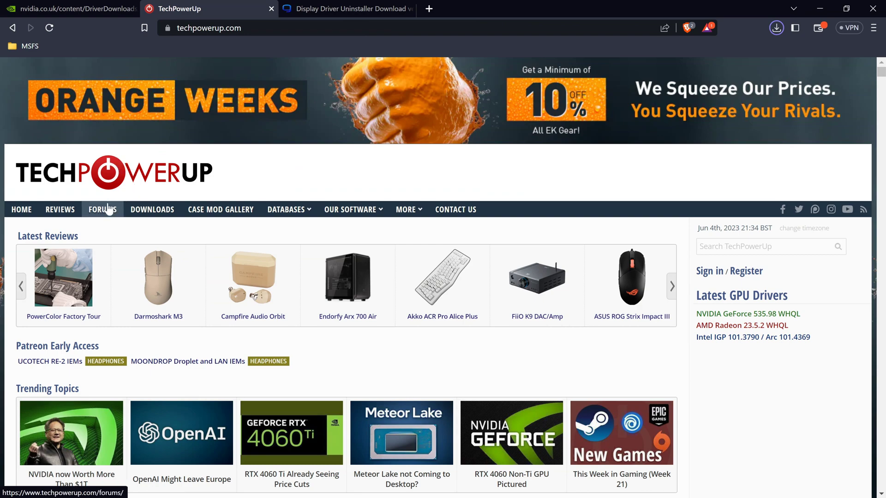
Download NVCleanstall 1.15.1 from TechPowerUp's UK-1 server and save it to Downloads.
left_click(138, 213)
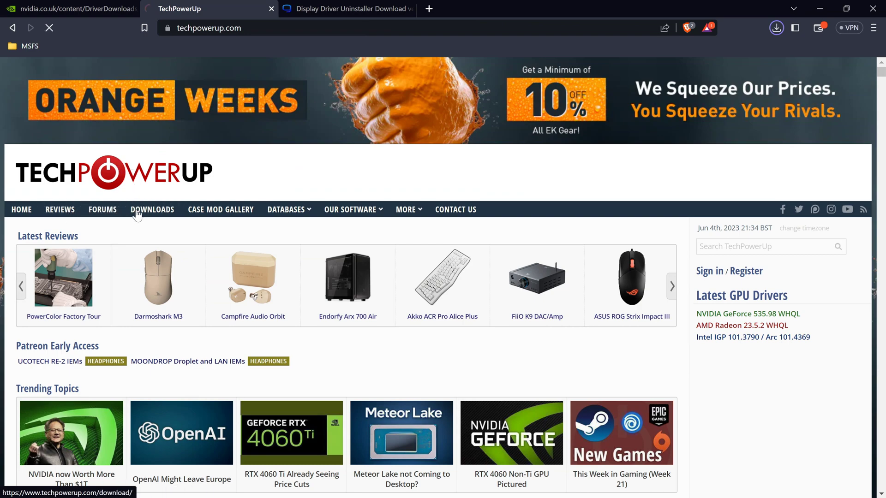
scroll(401, 268, "down", 3)
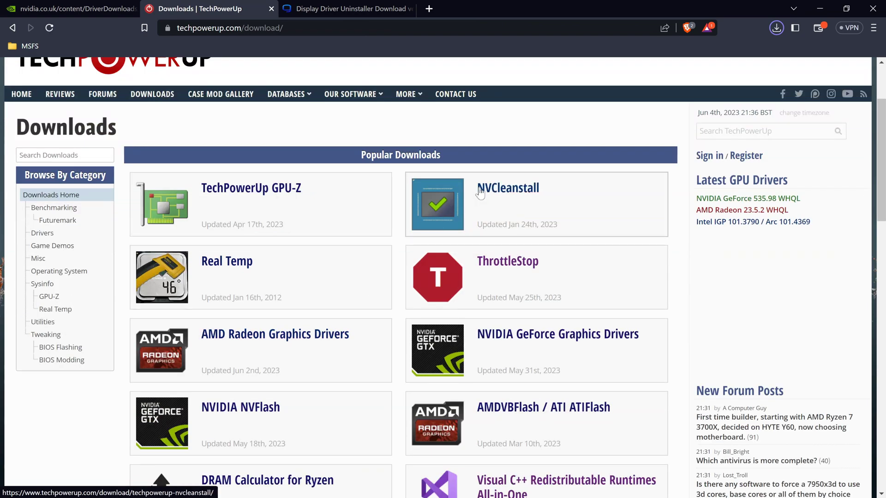
left_click(495, 193)
scroll(208, 248, "down", 1)
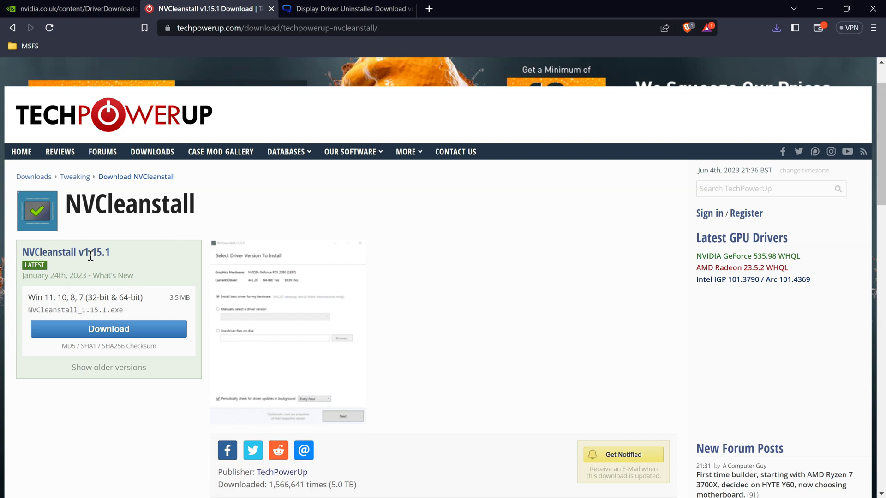
left_click(99, 329)
scroll(141, 325, "down", 2)
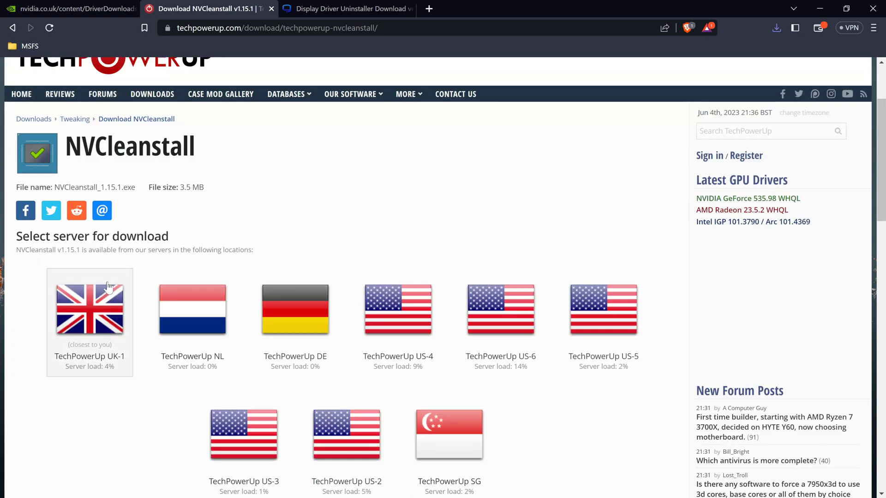
left_click(90, 323)
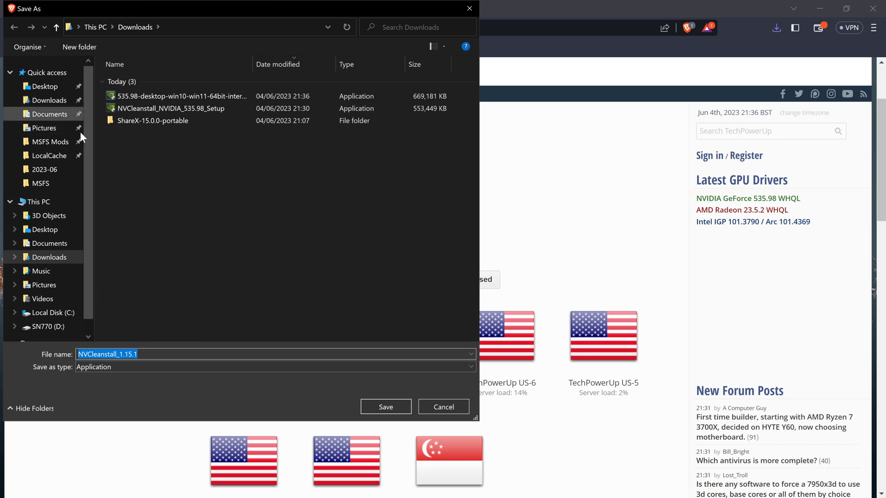
left_click(376, 409)
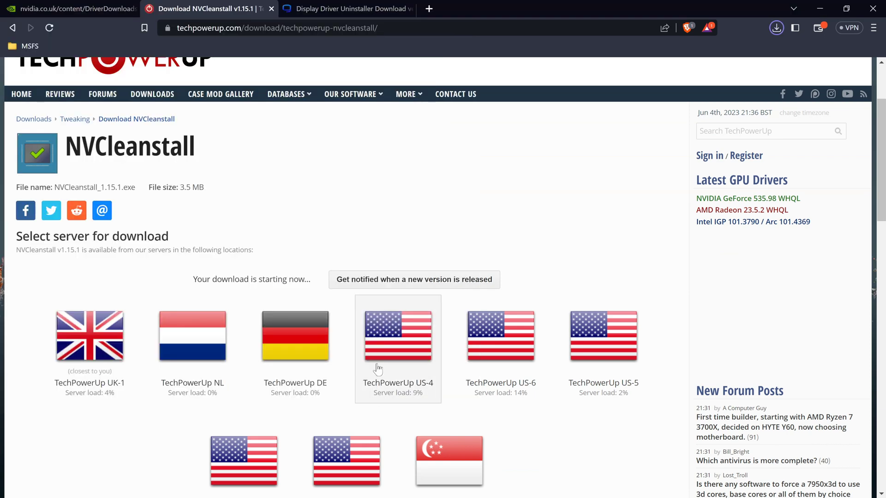
left_click(342, 6)
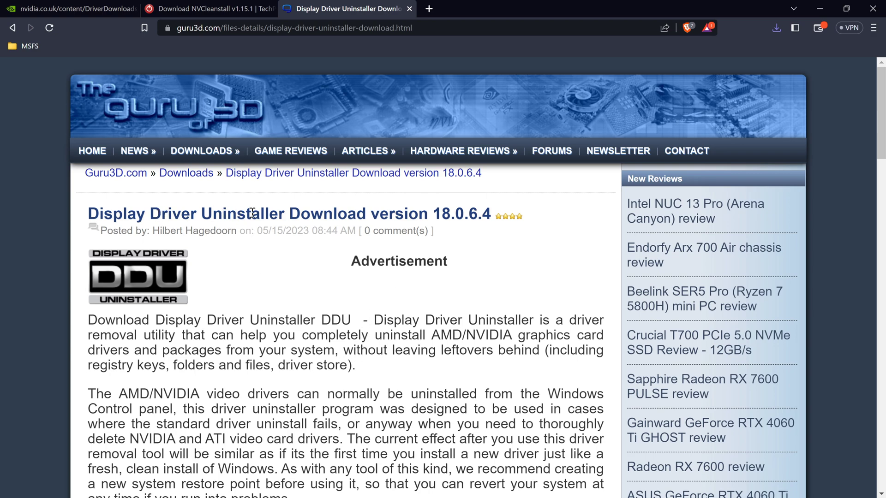
Save the DDU 18.0.6.4 zip from the EU - Netherlands mirror, allowing multiple downloads.
scroll(304, 217, "down", 9)
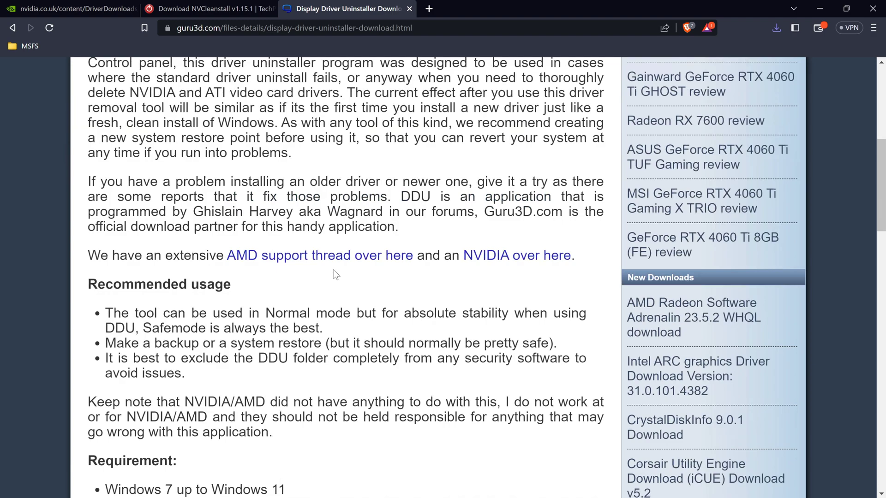
scroll(333, 269, "up", 9)
scroll(206, 315, "down", 20)
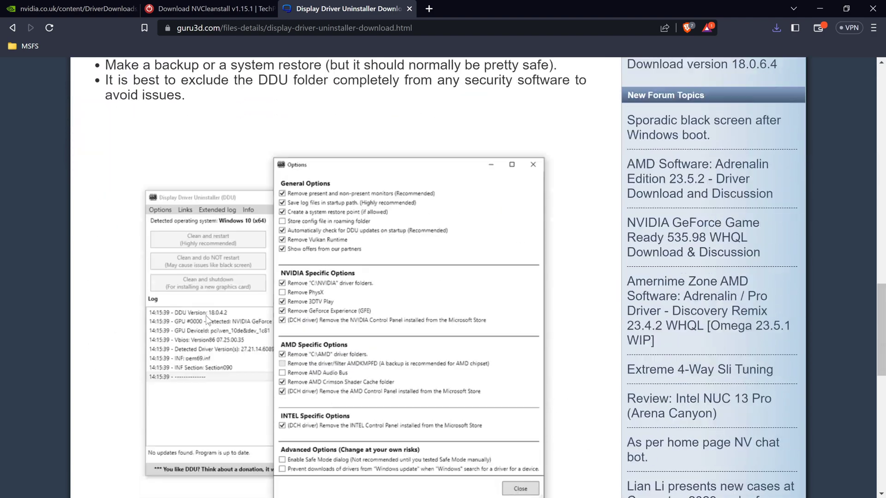
scroll(208, 318, "down", 3)
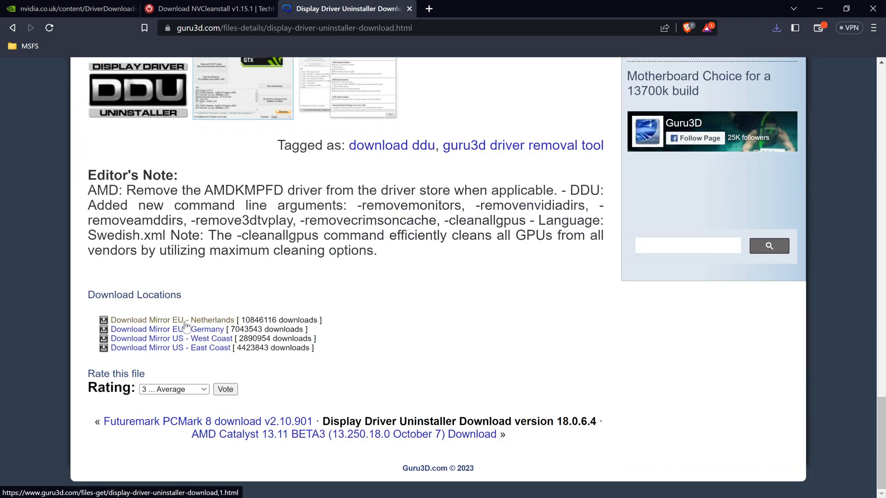
left_click(156, 325)
scroll(255, 333, "down", 10)
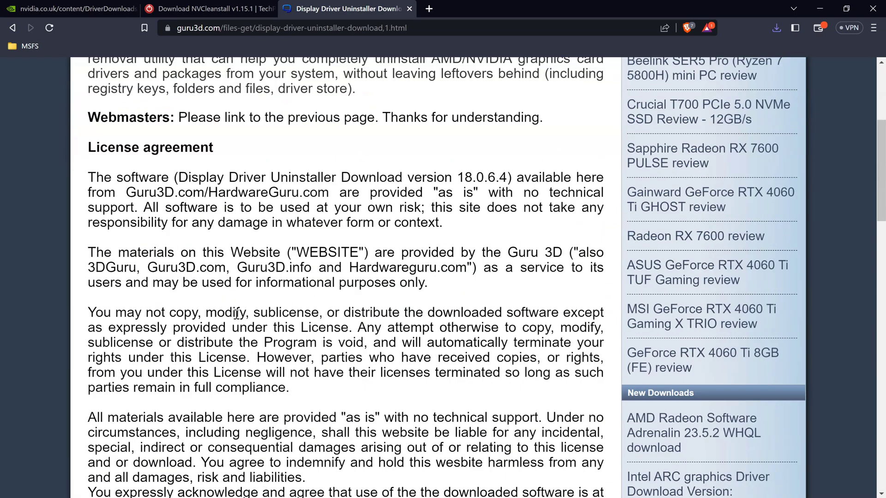
scroll(244, 323, "down", 5)
scroll(234, 313, "up", 4)
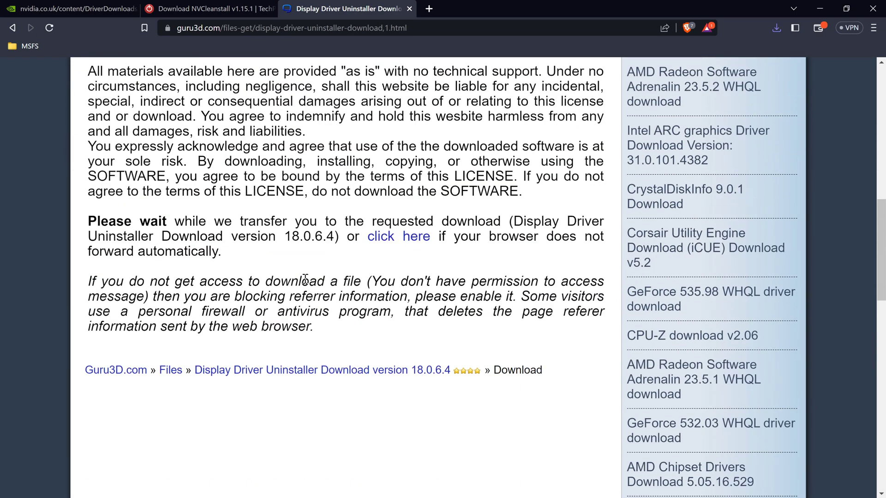
left_click(386, 237)
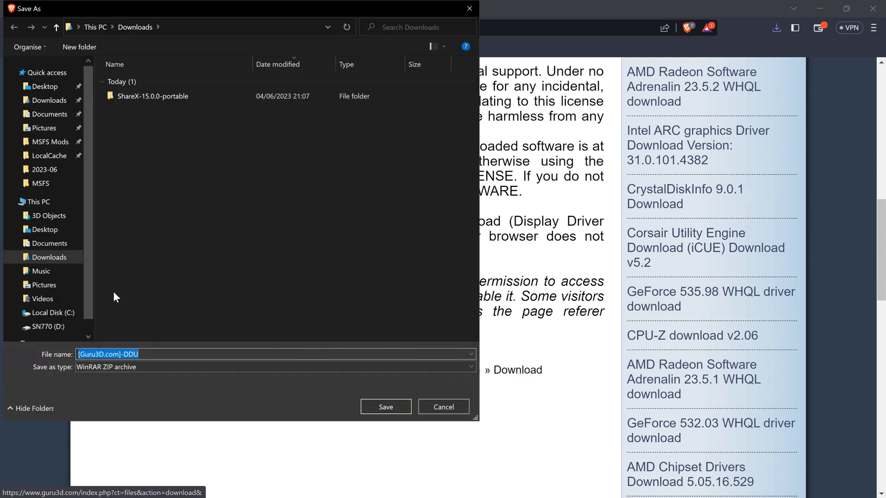
left_click(381, 405)
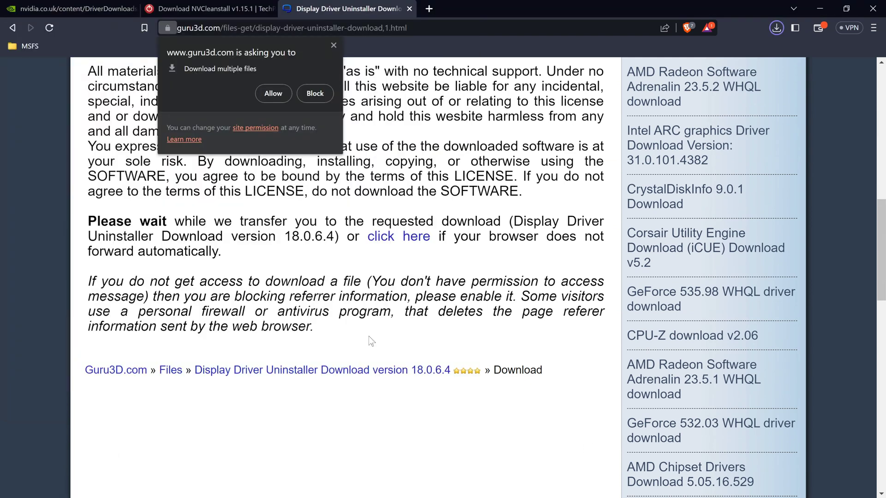
left_click(276, 98)
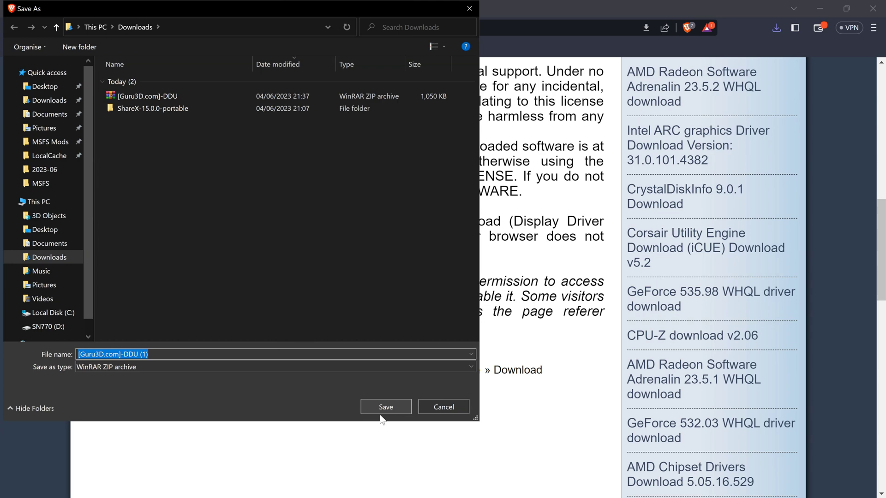
left_click(385, 407)
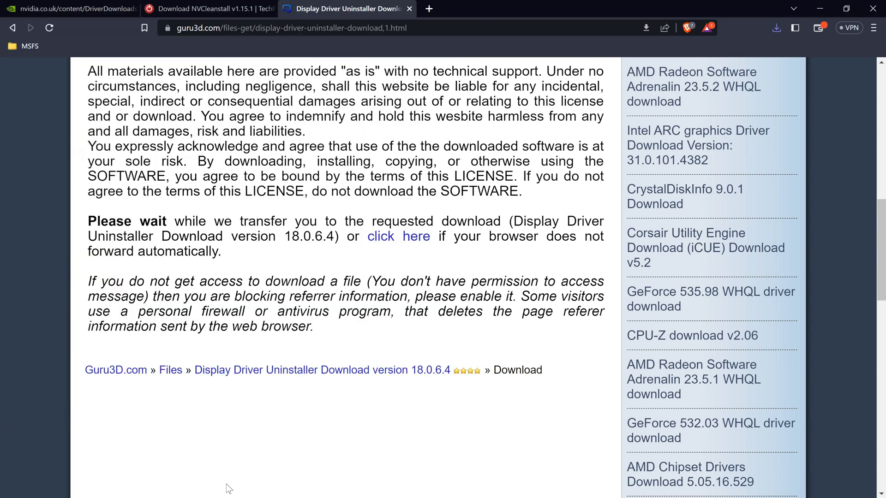
Minimize the browser and ShareX and open the Downloads folder in File Explorer.
left_click(820, 8)
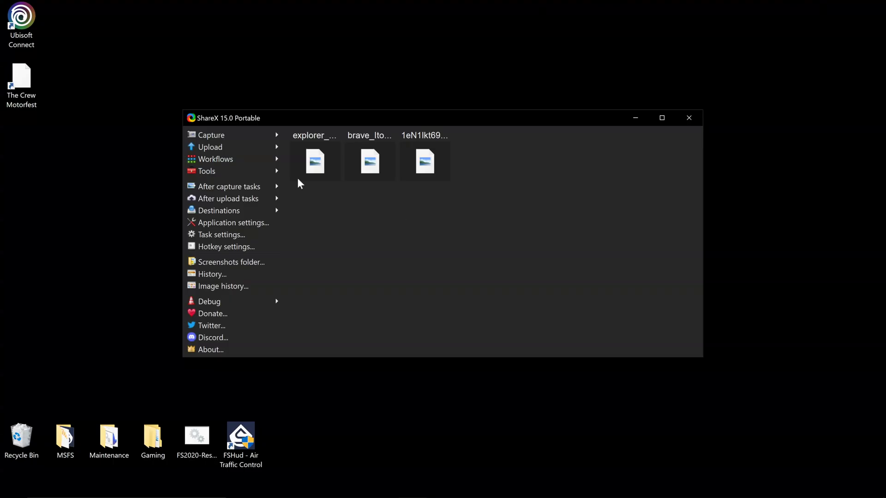
left_click(635, 118)
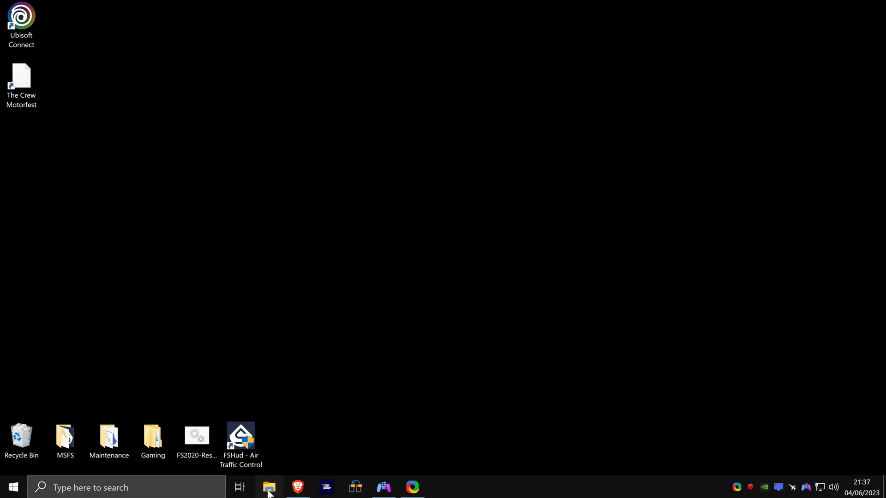
left_click(269, 487)
left_click(162, 218)
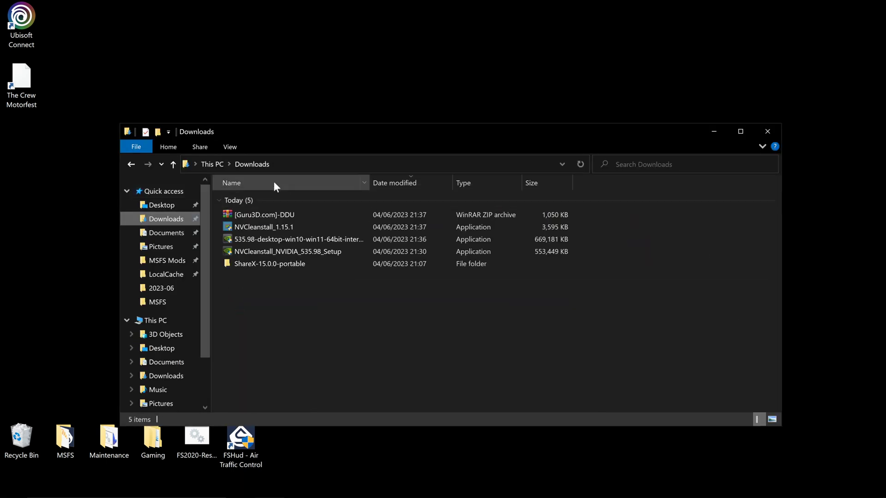
Extract the DDU archive into its own folder and delete the original ZIP.
right_click(263, 214)
left_click(303, 247)
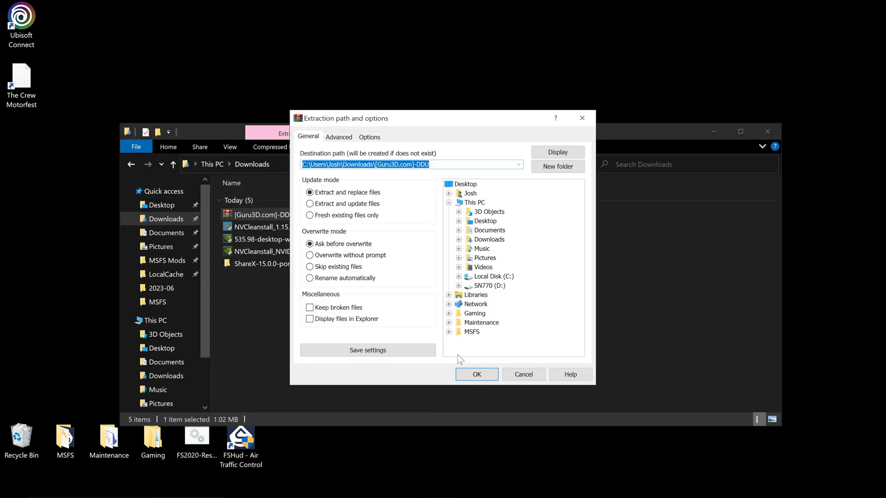
left_click(469, 375)
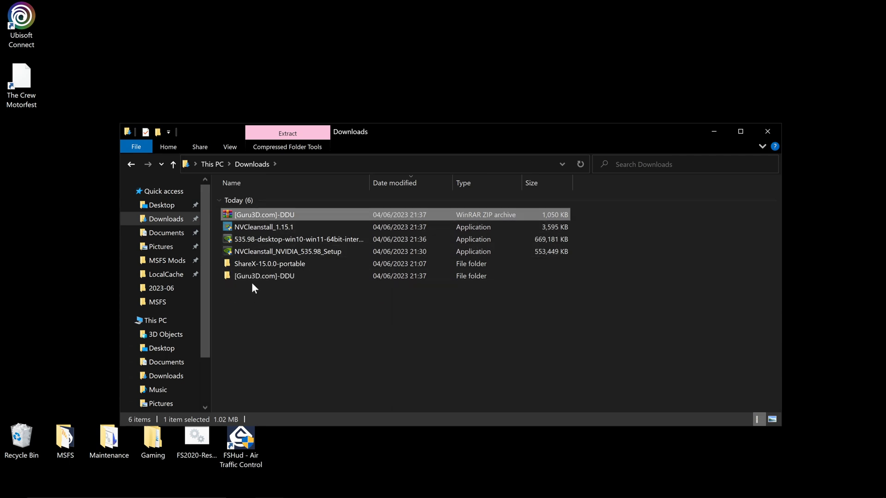
right_click(249, 215)
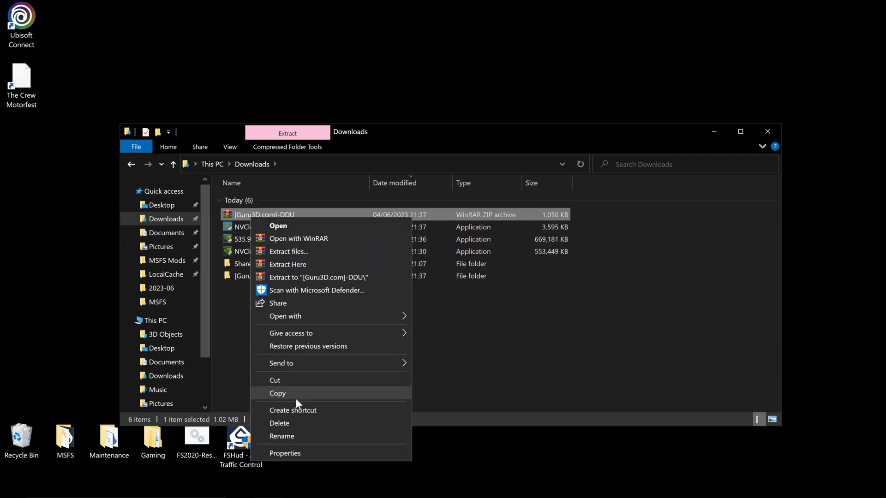
left_click(290, 424)
left_click(244, 215)
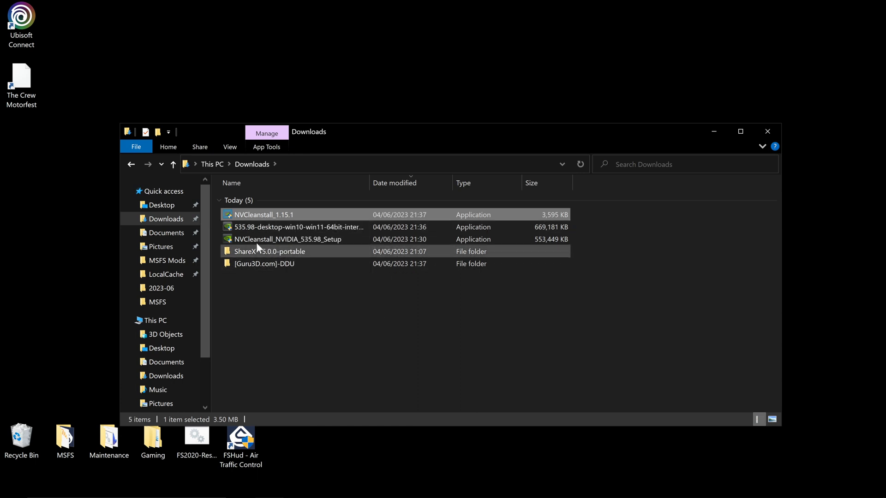
left_click(240, 229)
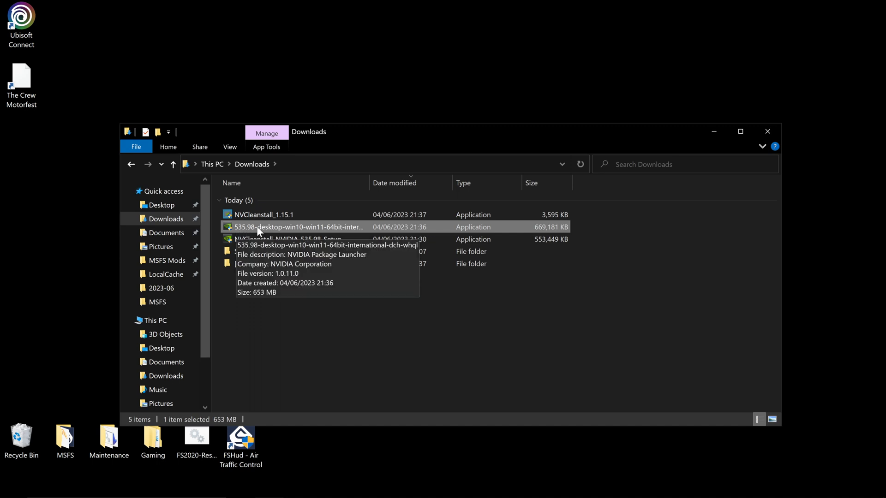
left_click(243, 319)
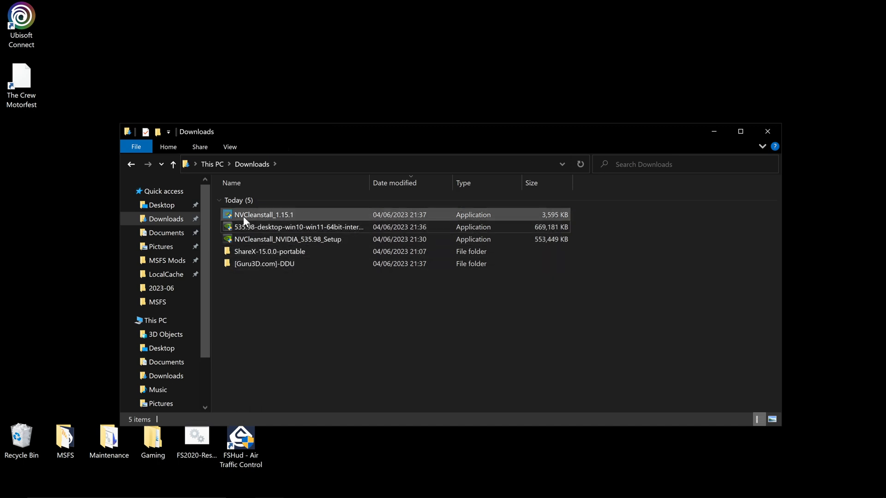
Run NVCleanstall 1.15.1 as administrator and point it to the 535.98 installer on disk.
right_click(243, 217)
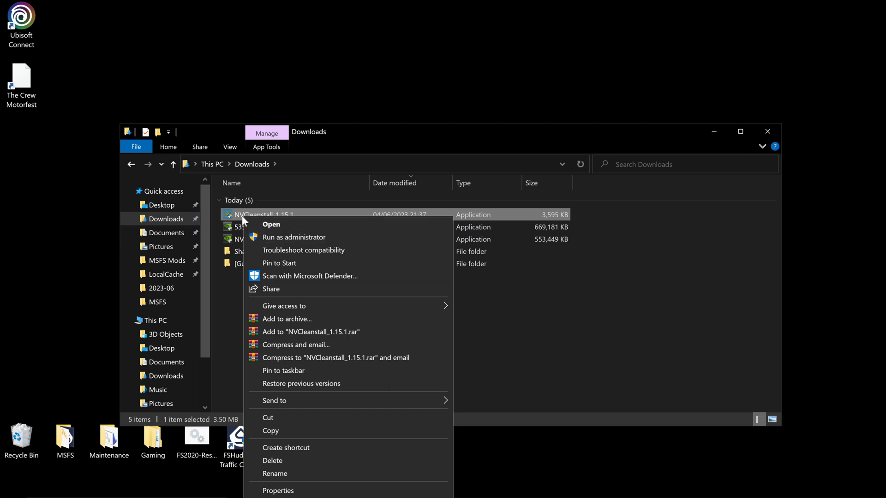
left_click(283, 236)
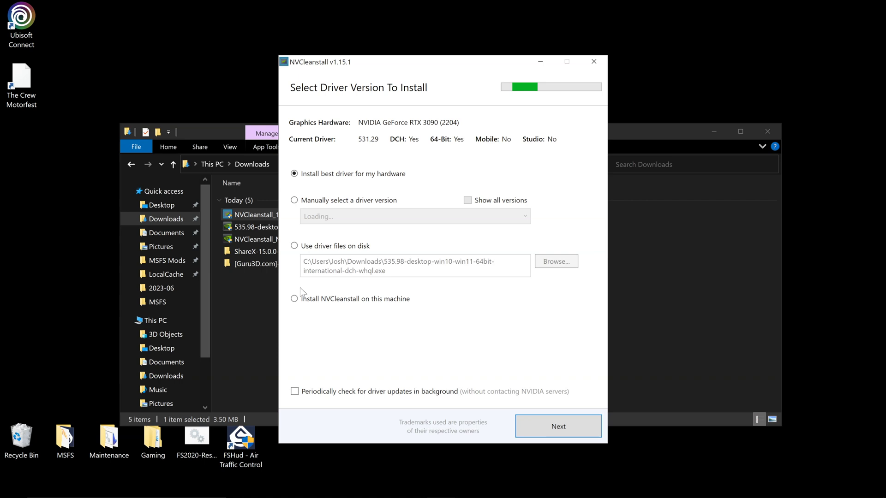
left_click(310, 248)
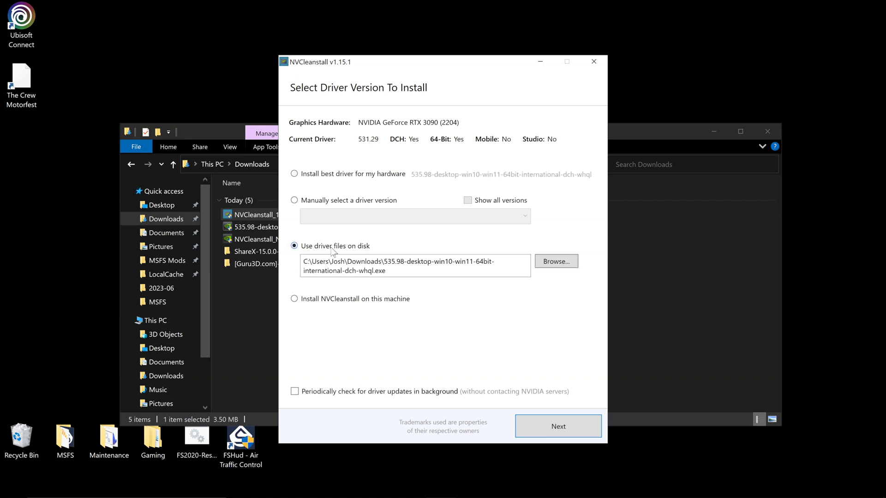
left_click(547, 265)
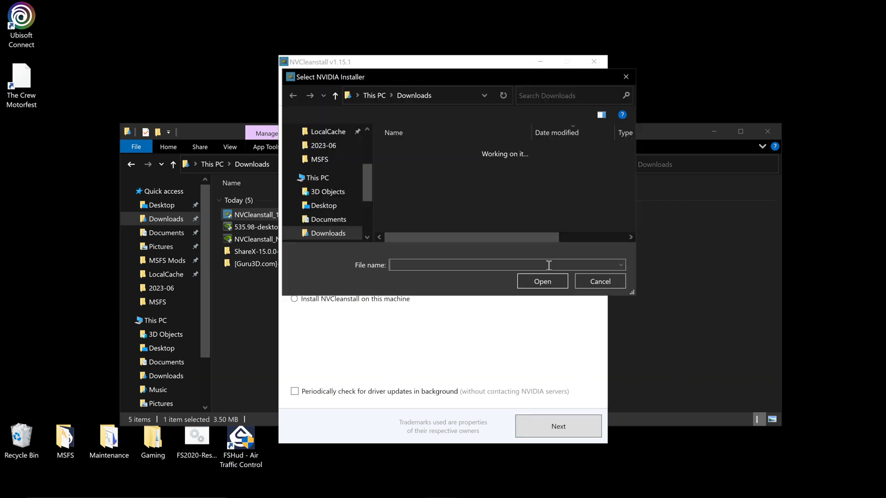
scroll(329, 162, "up", 2)
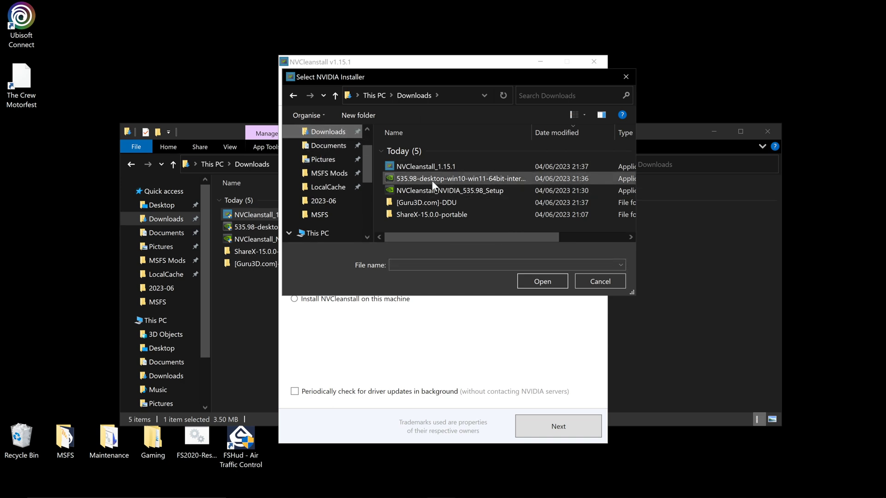
left_click(503, 180)
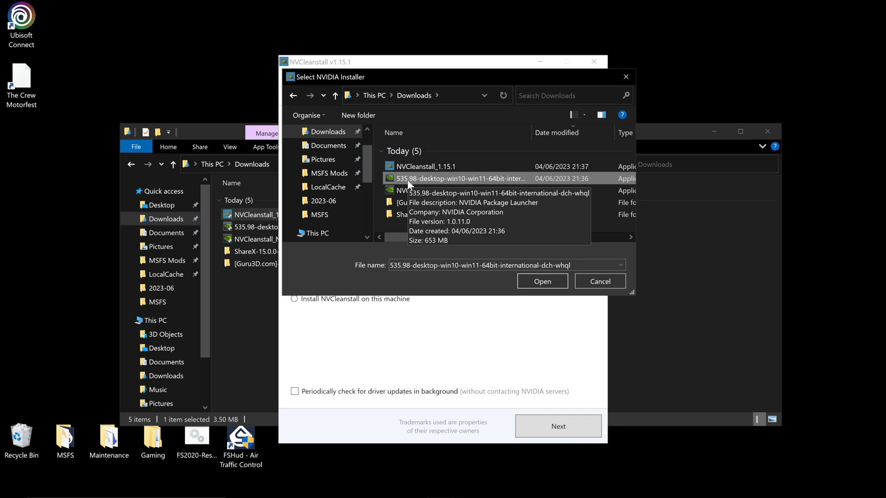
left_click(539, 282)
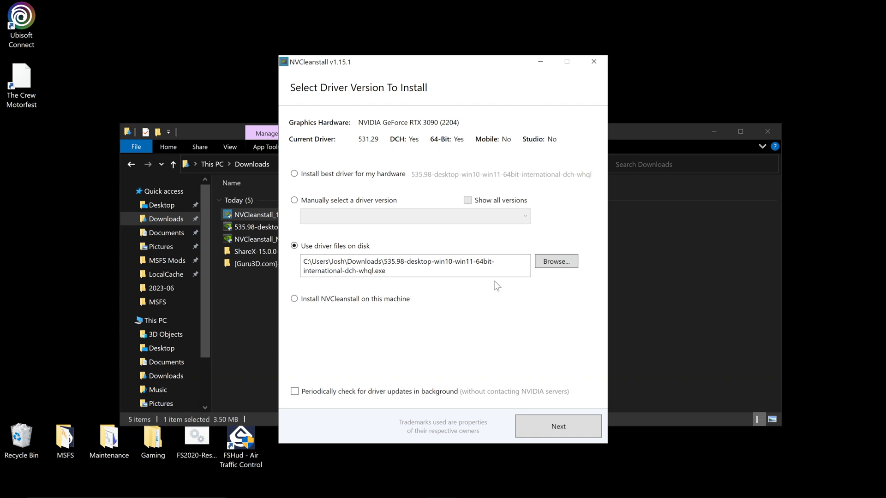
Reach component selection and review the PhysX, HD Audio via HDMI and Visual C++ 2017 descriptions.
left_click(546, 428)
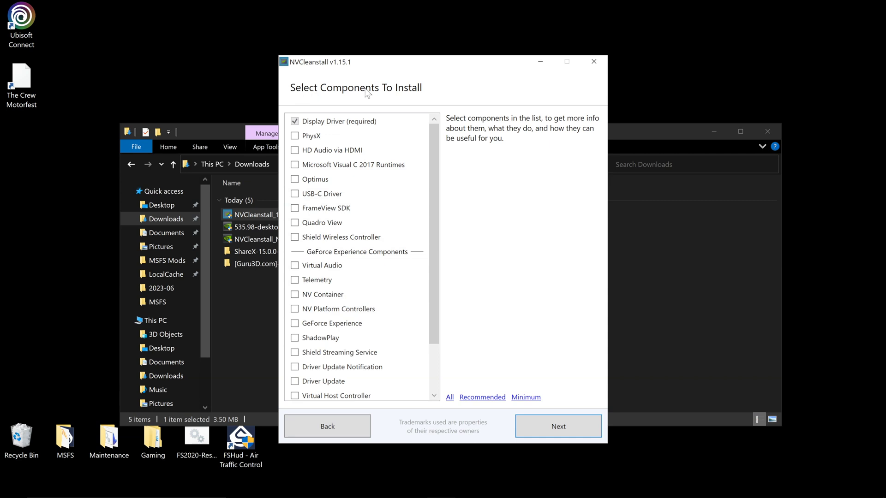
left_click(328, 138)
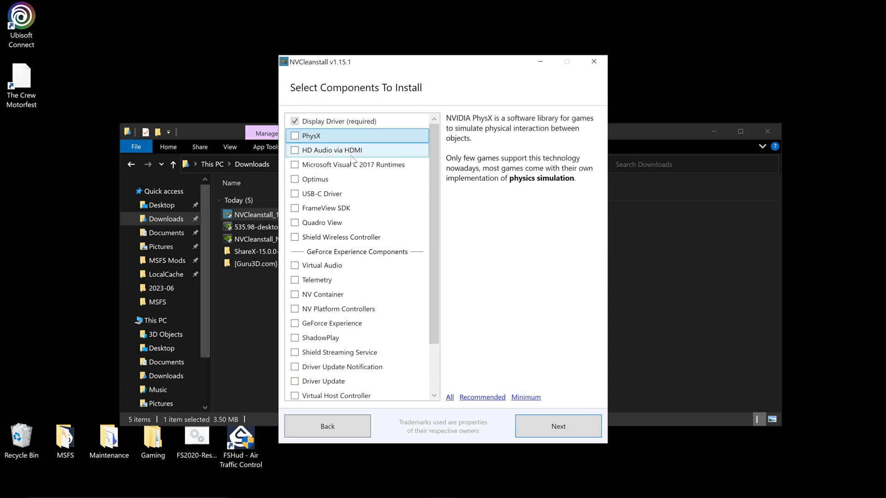
left_click(330, 151)
left_click(331, 166)
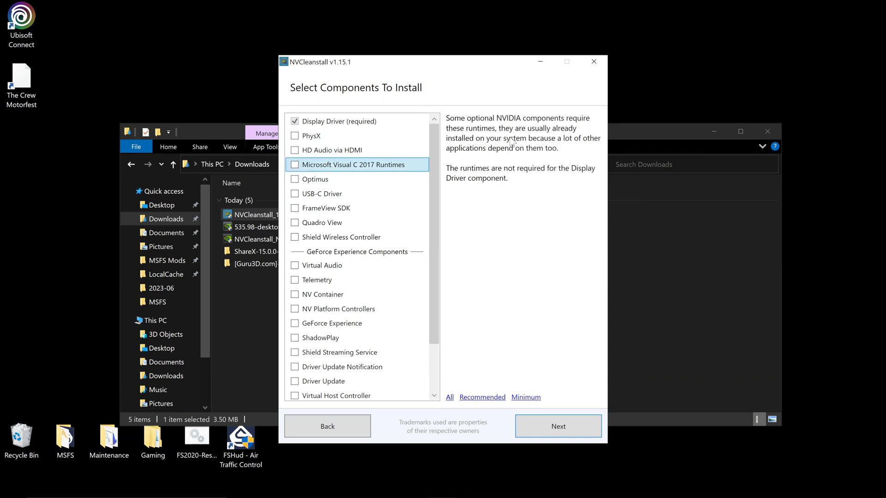
left_click(345, 152)
left_click(325, 137)
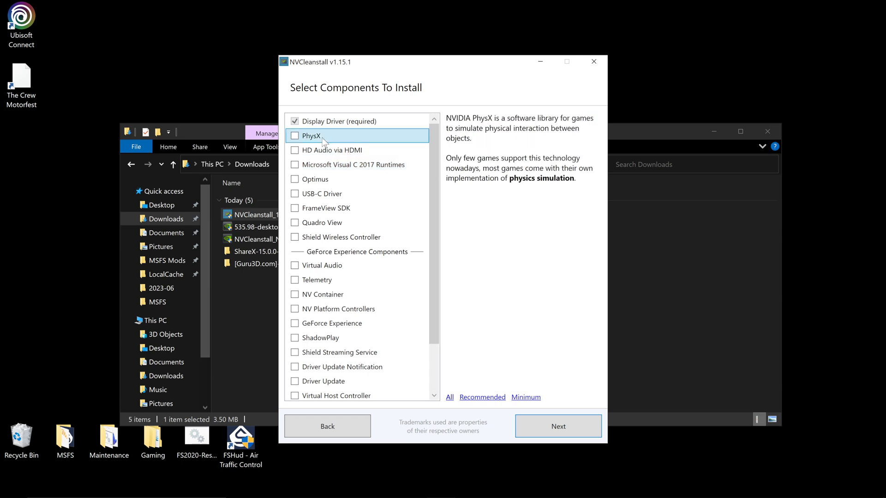
left_click(325, 153)
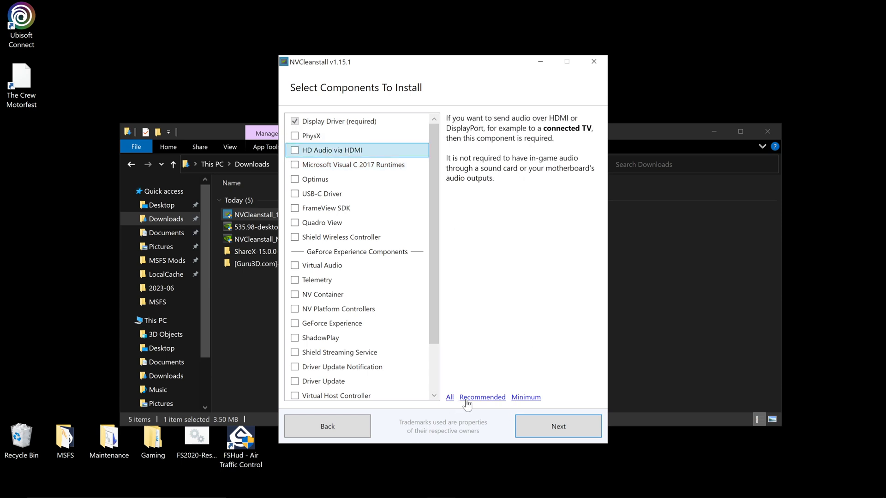
Compare the All, Recommended and Required component presets, settling on Recommended.
left_click(450, 398)
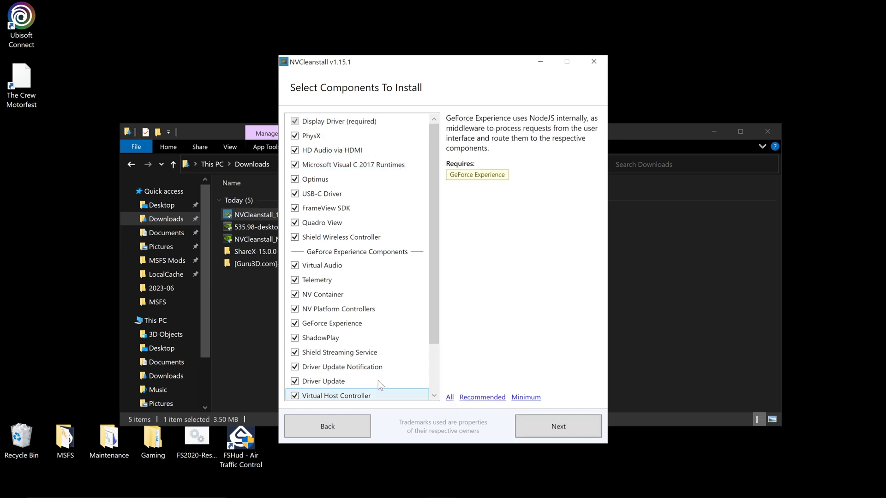
left_click(480, 398)
left_click(526, 397)
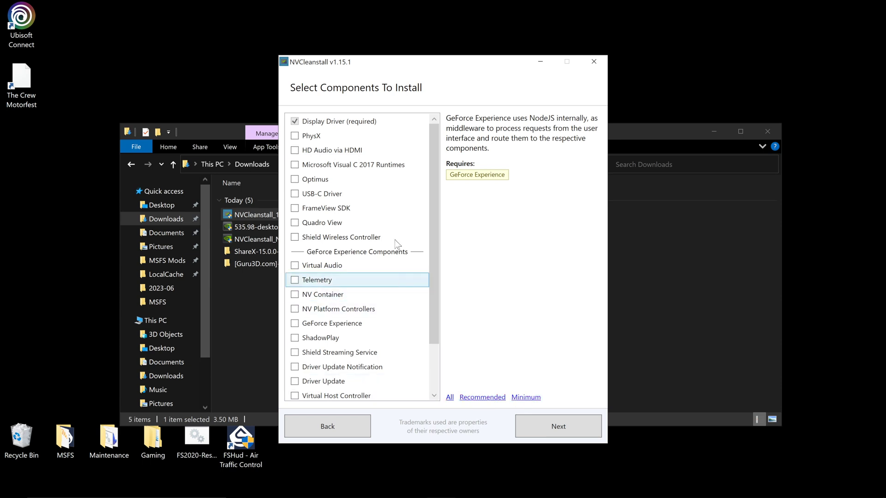
left_click(364, 127)
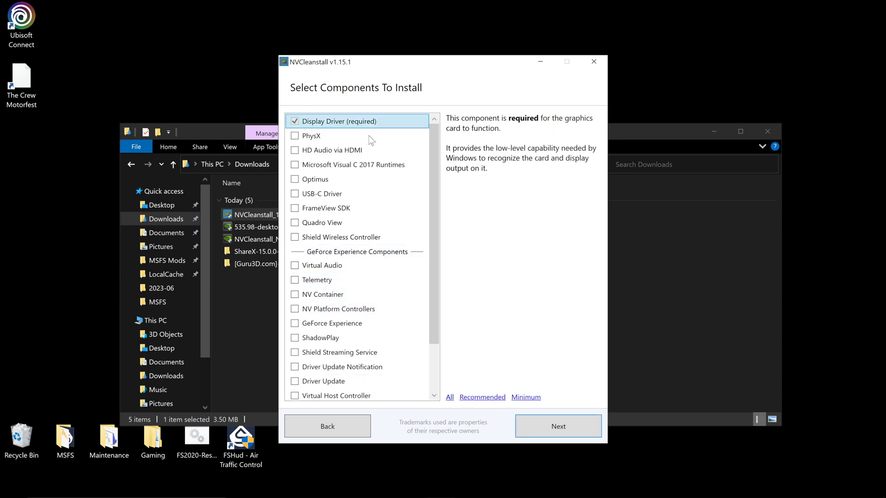
left_click(485, 398)
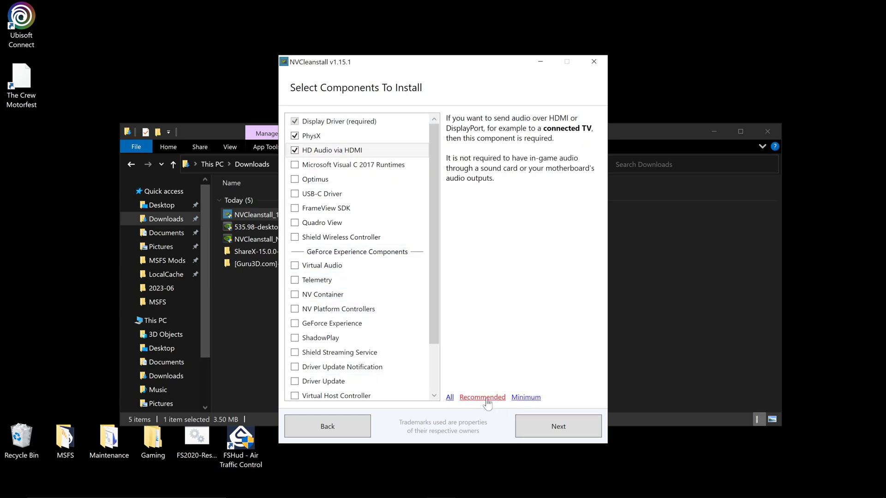
left_click(312, 138)
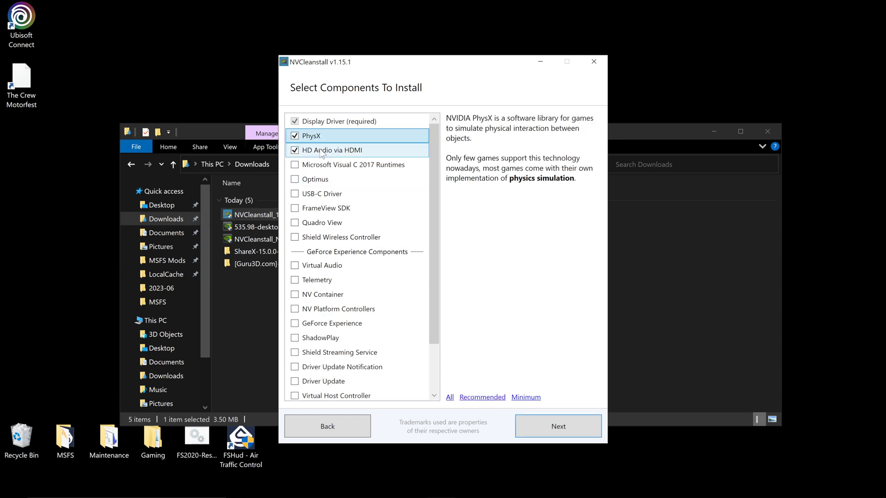
left_click(322, 153)
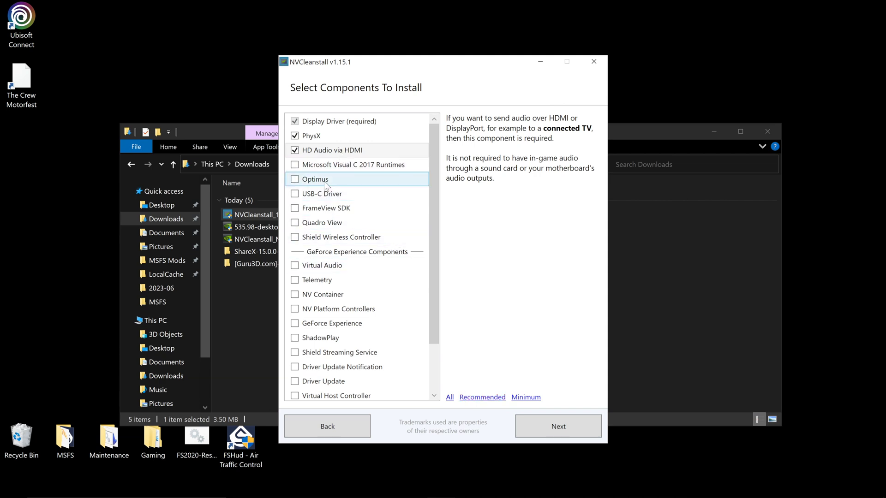
Keep Display Driver, PhysX and HD Audio via HDMI selected and start unpacking.
left_click(334, 180)
left_click(329, 195)
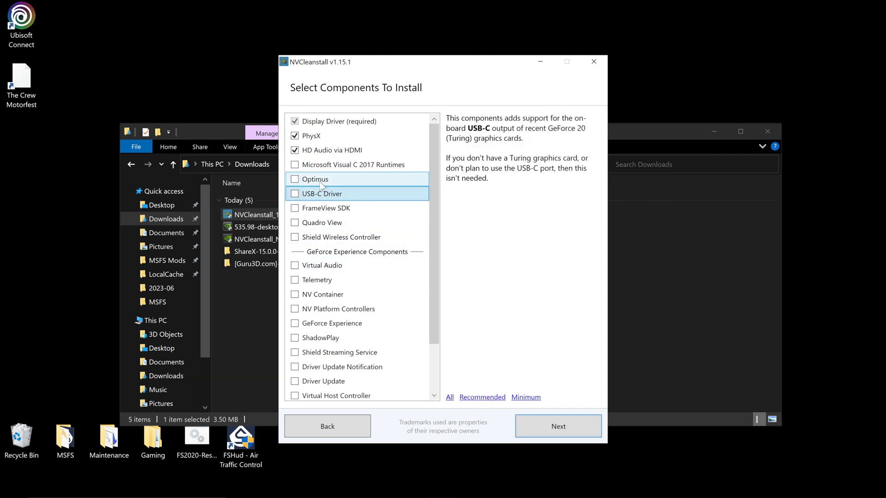
left_click(319, 182)
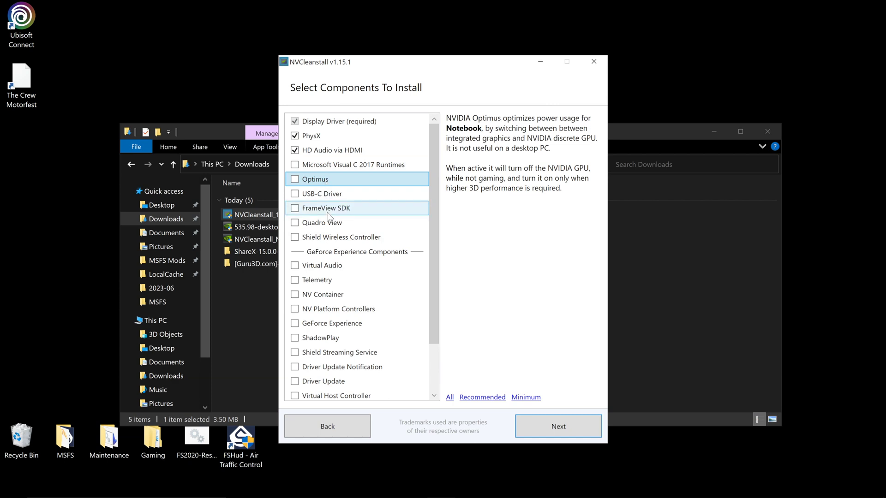
left_click(314, 137)
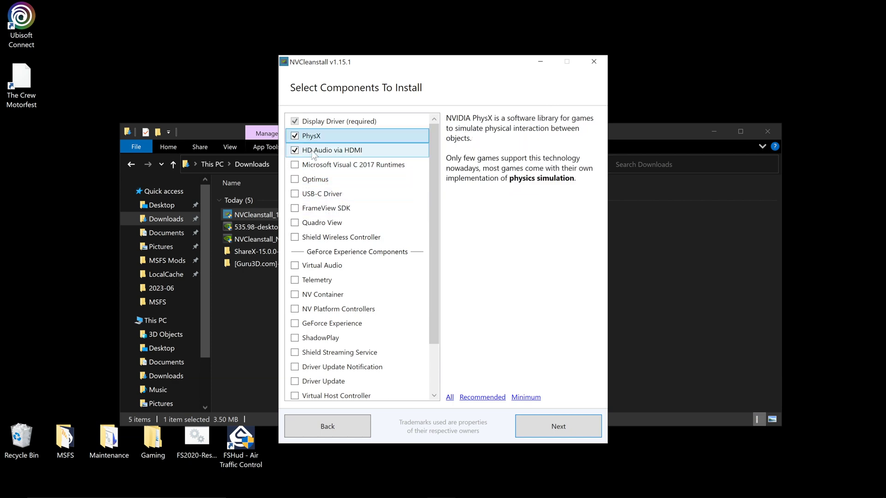
left_click(316, 152)
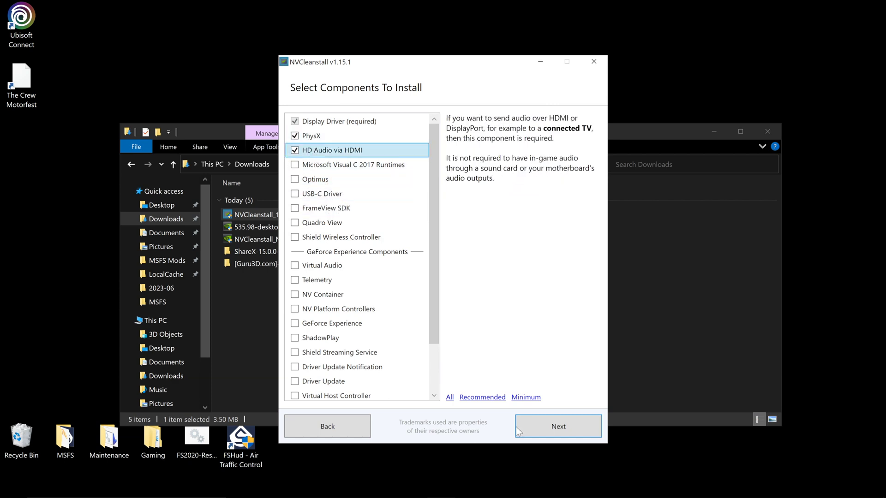
left_click(480, 403)
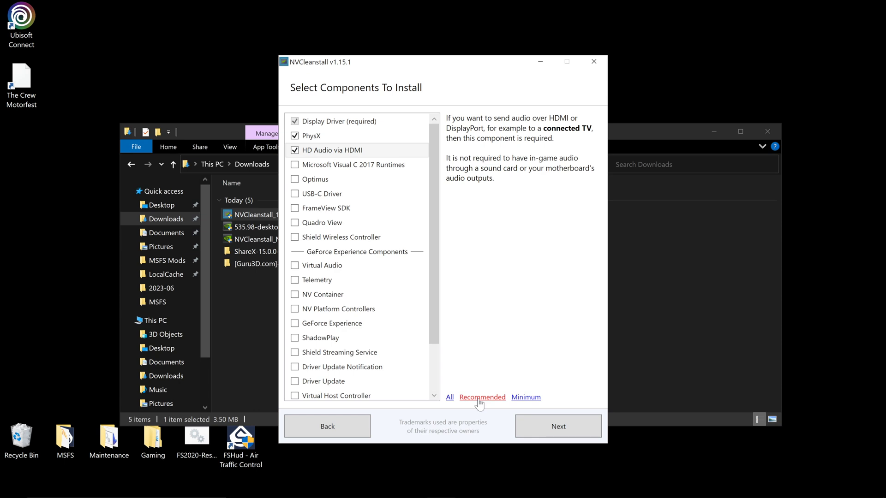
left_click(539, 425)
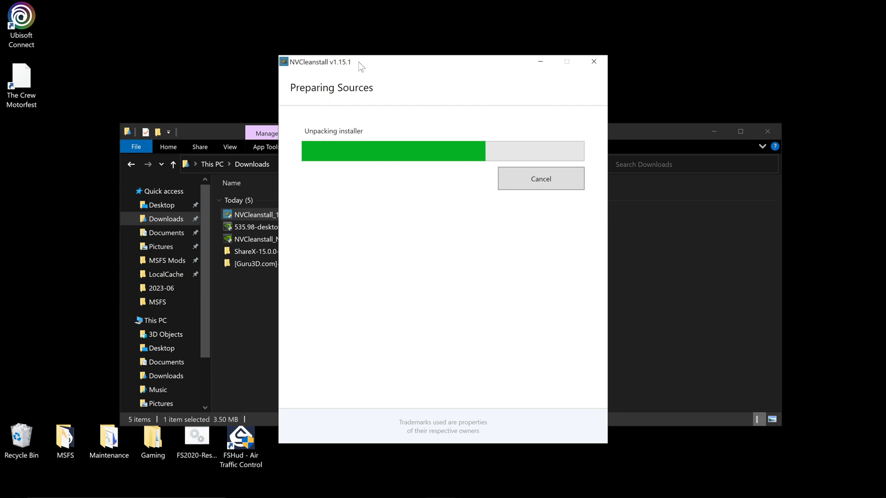
Move the NVCleanstall window right while the 535.98 installer keeps unpacking.
left_click_drag(358, 62, 495, 56)
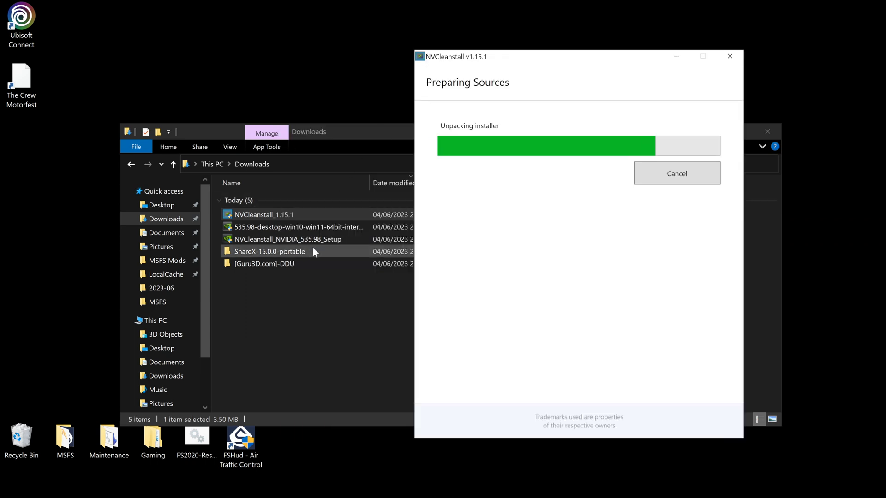
Run the DDU self-extractor inside [Guru3D.com]-DDU to extract DDU v18.0.6.4.
double_click(281, 261)
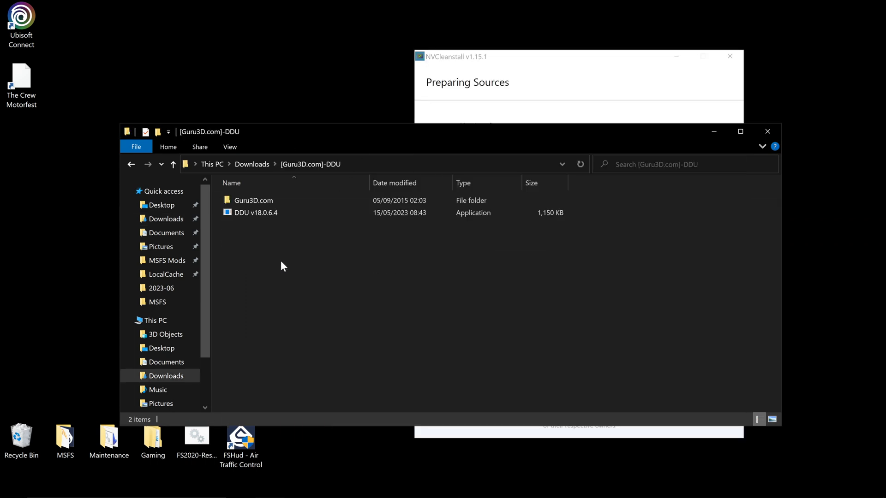
double_click(241, 212)
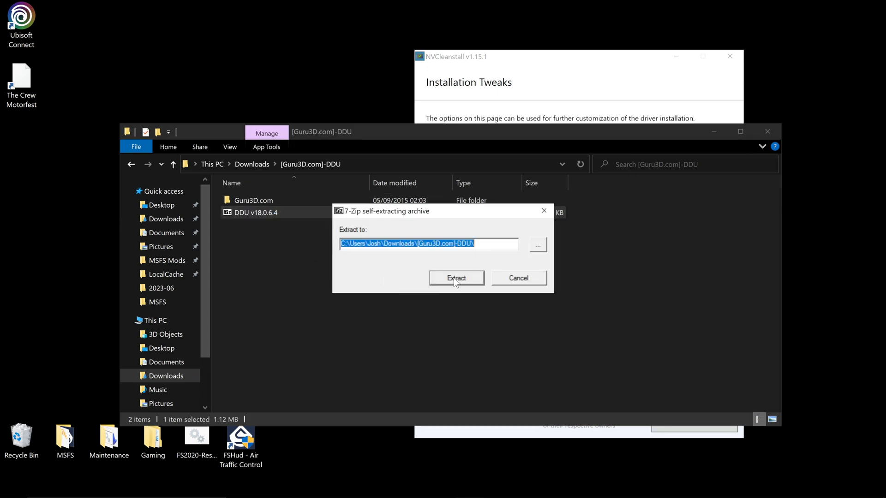
left_click(453, 277)
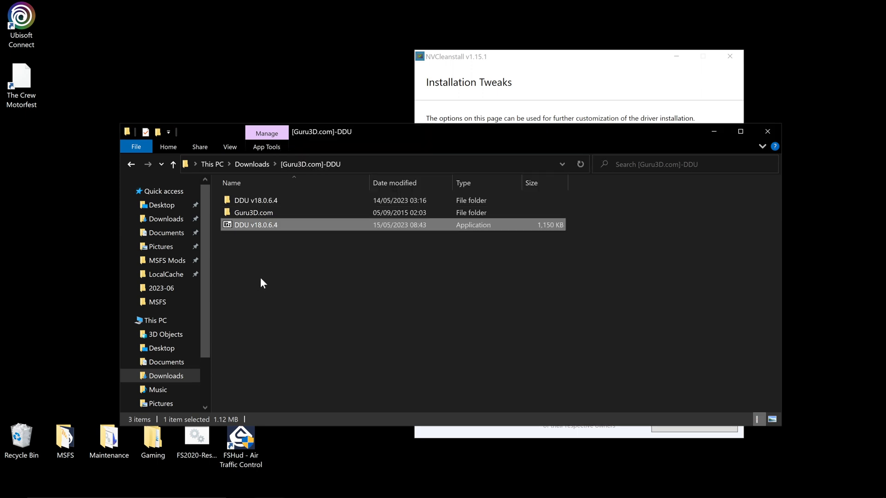
double_click(263, 200)
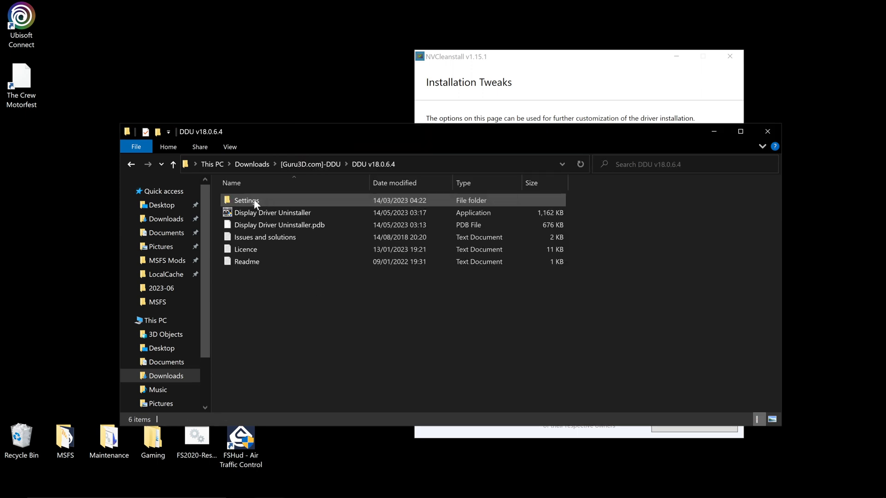
key("alt+Left")
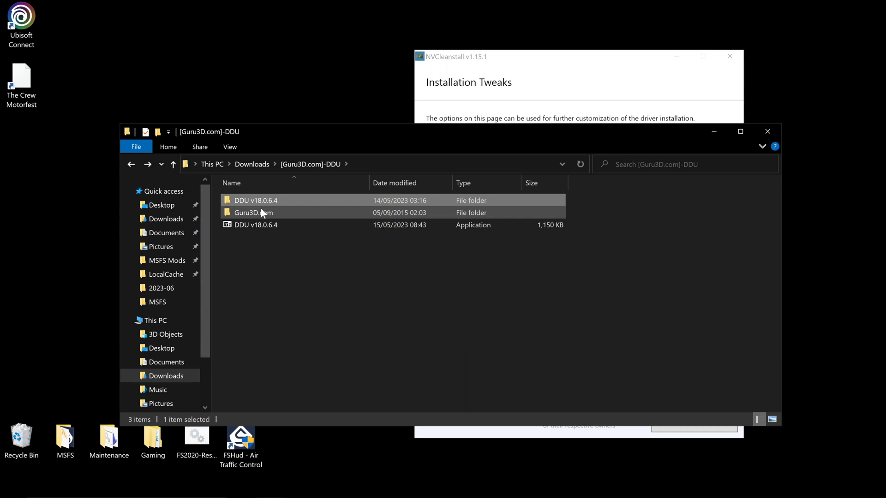
Move the DDU v18.0.6.4 folder into Downloads and delete the [Guru3D.com]-DDU folder.
left_click_drag(253, 201, 167, 220)
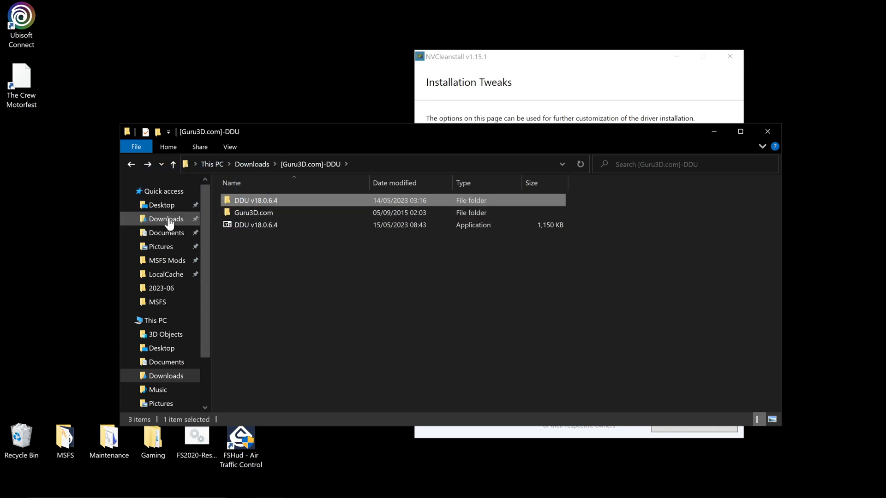
left_click(165, 219)
left_click(251, 256)
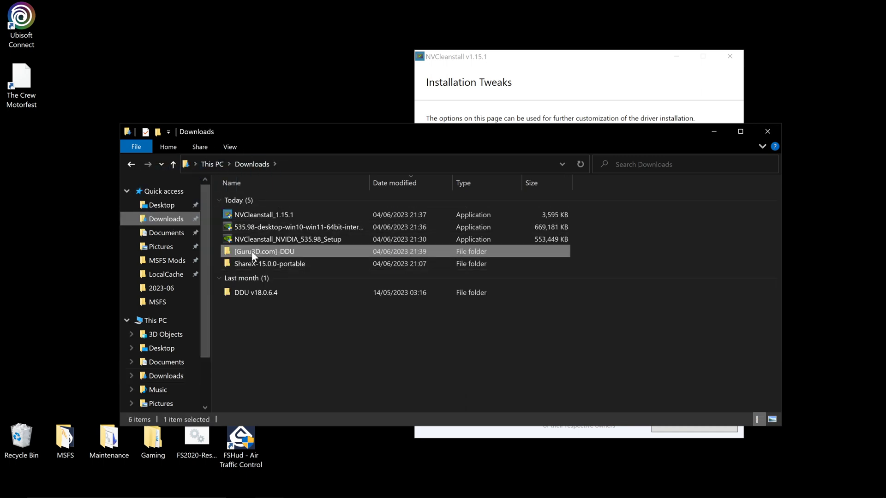
right_click(252, 254)
left_click(288, 460)
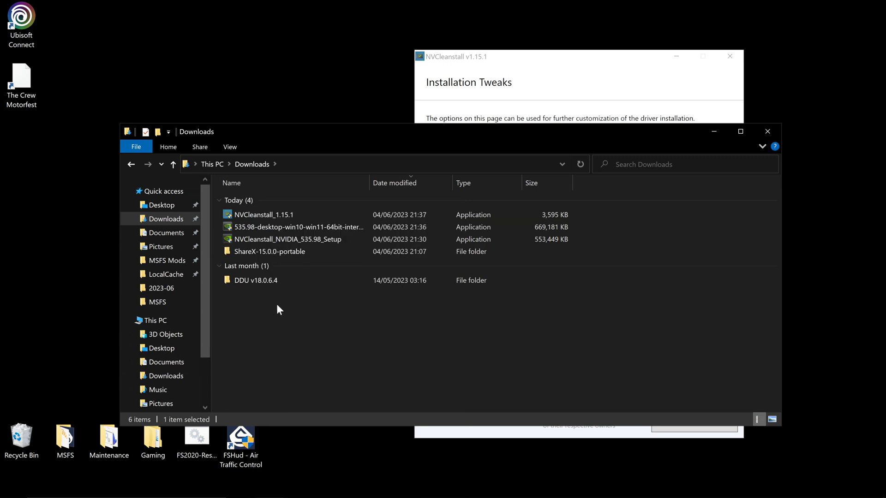
double_click(256, 280)
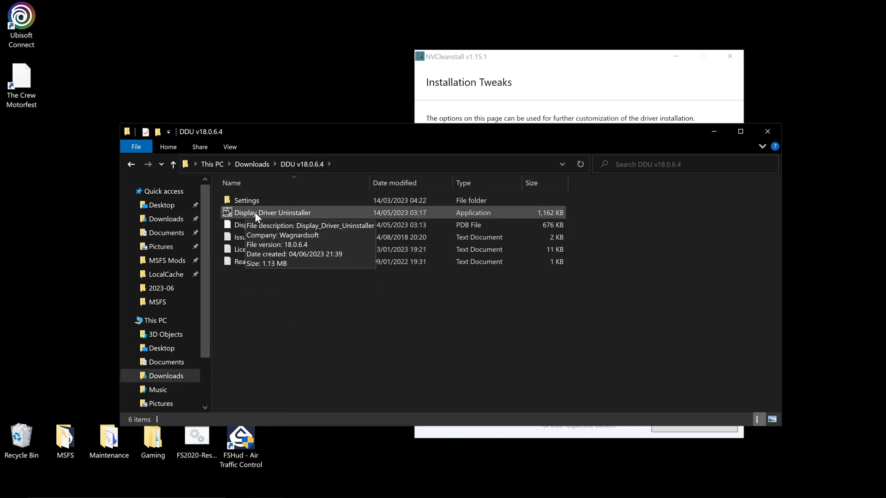
left_click(131, 165)
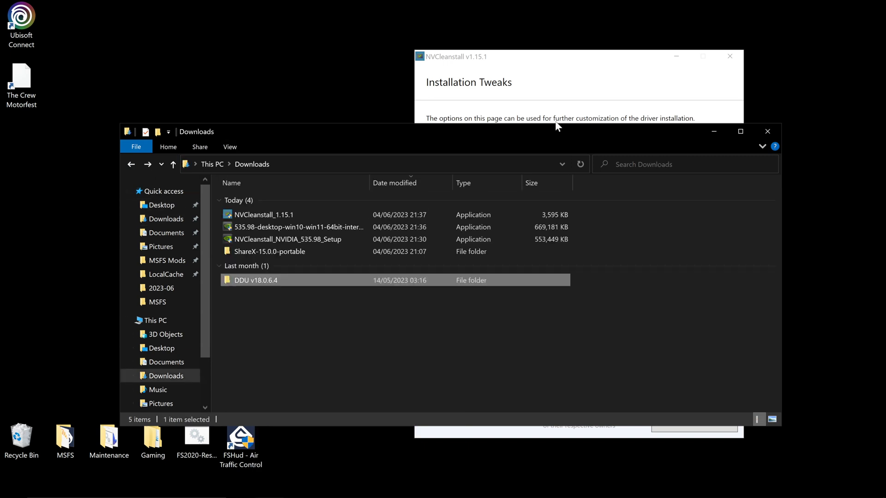
Close Downloads, centre NVCleanstall, enable telemetry/advertising disabling and Disable MPO, leaving DLSS indicator off.
left_click(764, 132)
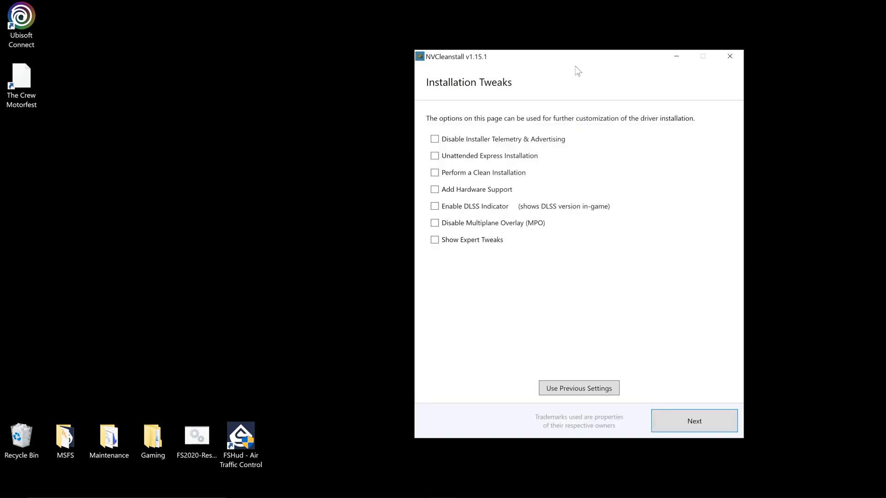
left_click_drag(481, 68, 355, 70)
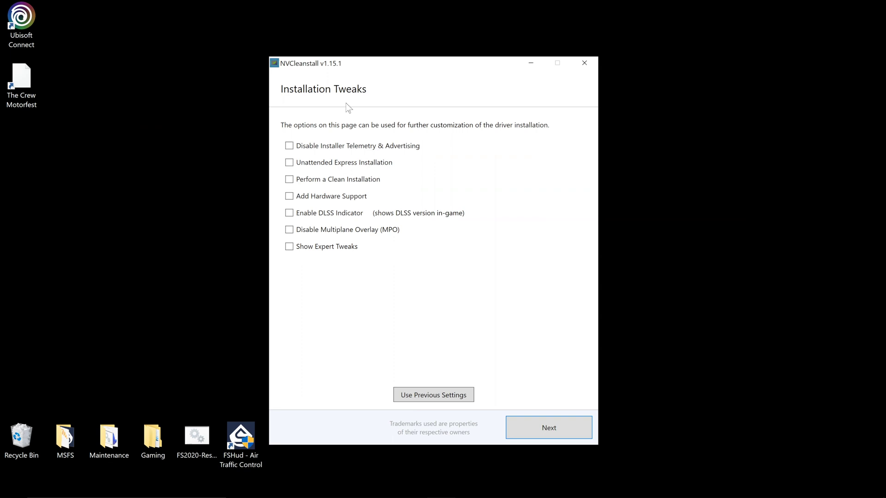
left_click(333, 152)
left_click(354, 215)
left_click(289, 213)
left_click(302, 233)
Show the expert tweaks, disable driver telemetry and enable Message Signaled Interrupts.
left_click(318, 250)
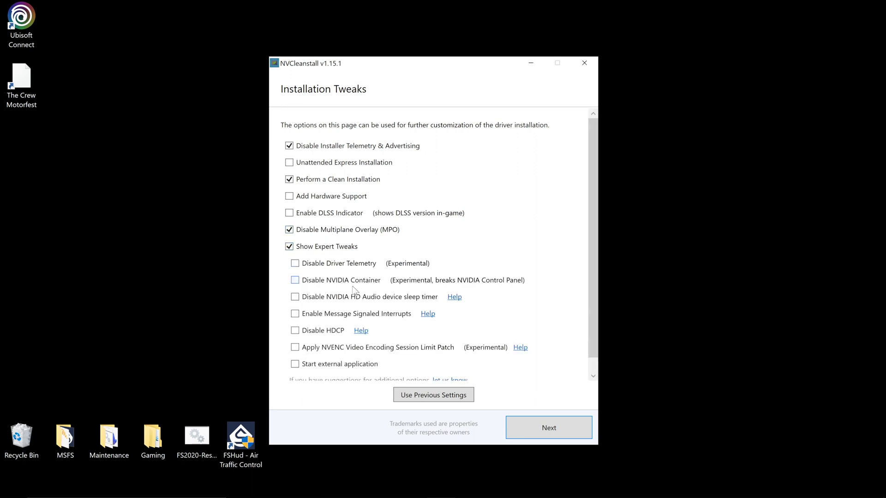
scroll(337, 269, "down", 1)
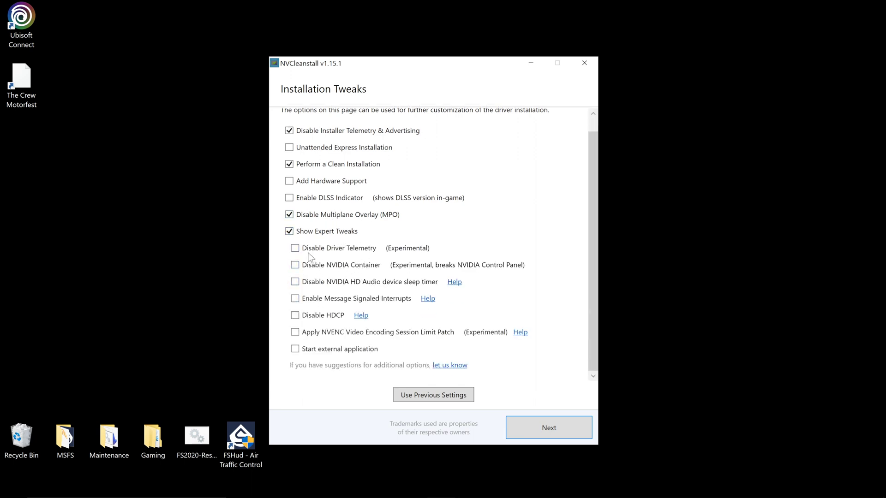
left_click(359, 251)
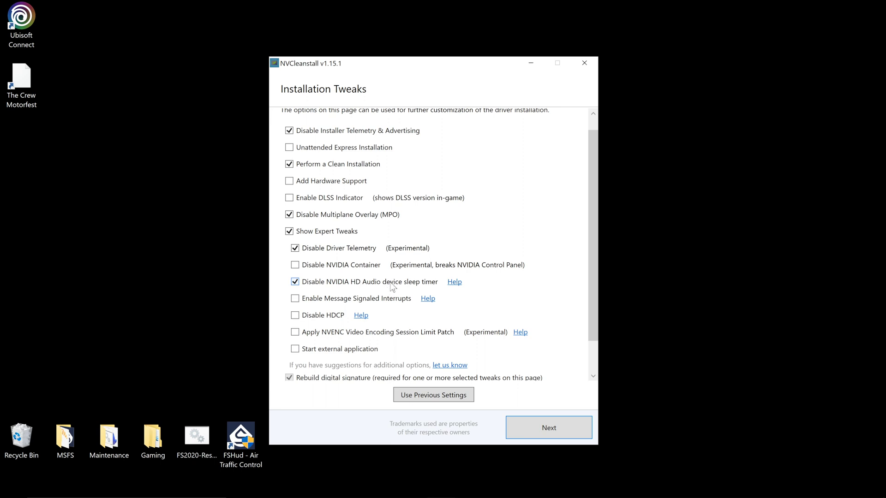
left_click(327, 301)
Set the interrupt priority to High and keep HDCP disabled.
scroll(336, 302, "down", 1)
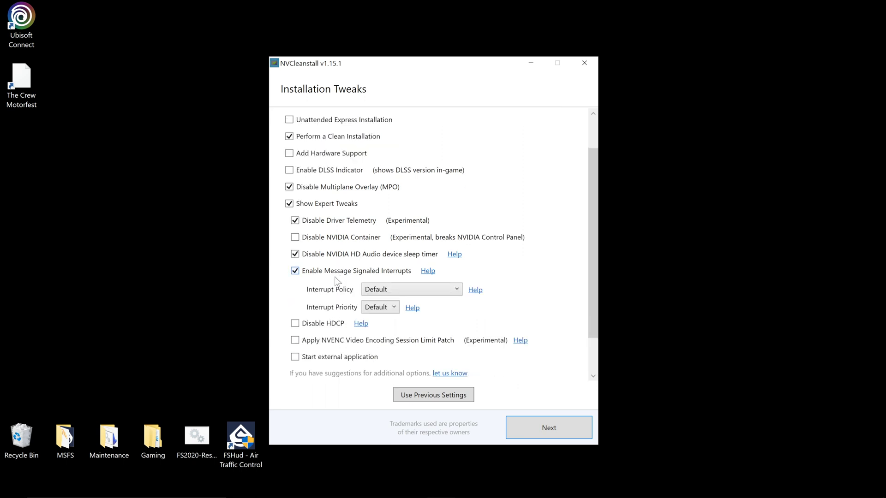
scroll(335, 282, "down", 2)
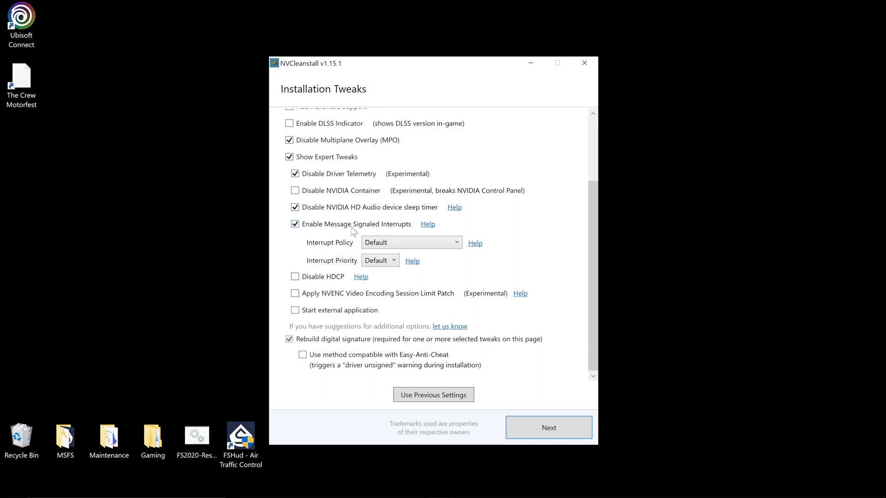
left_click(371, 261)
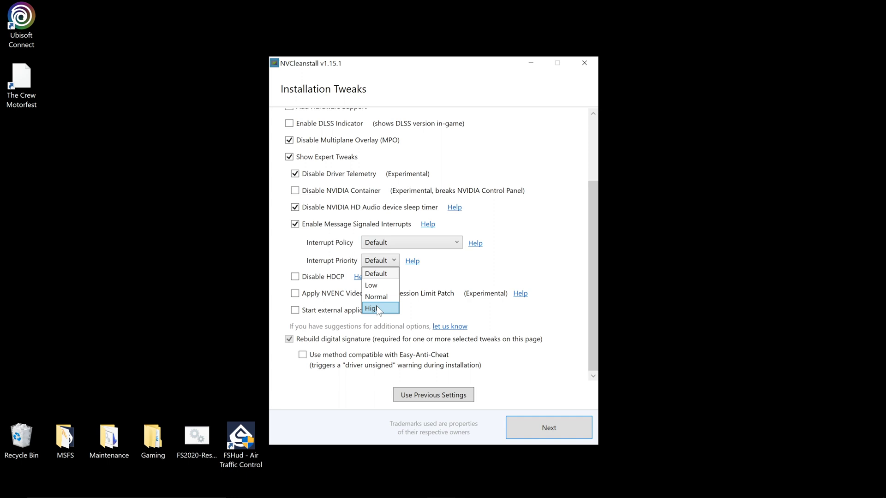
left_click(377, 308)
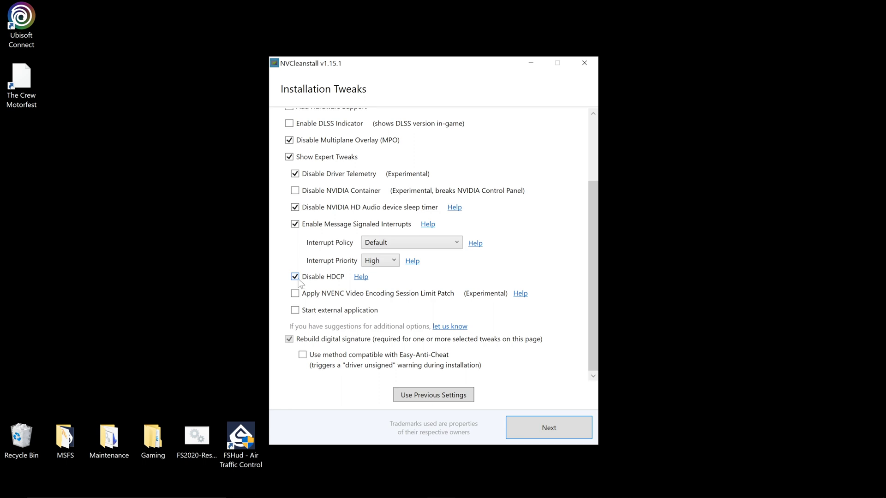
left_click(296, 279)
left_click(295, 280)
Use Easy-Anti-Cheat compatible signing, auto-accept the unsigned driver warning, and build the installer.
left_click(302, 354)
scroll(323, 365, "down", 1)
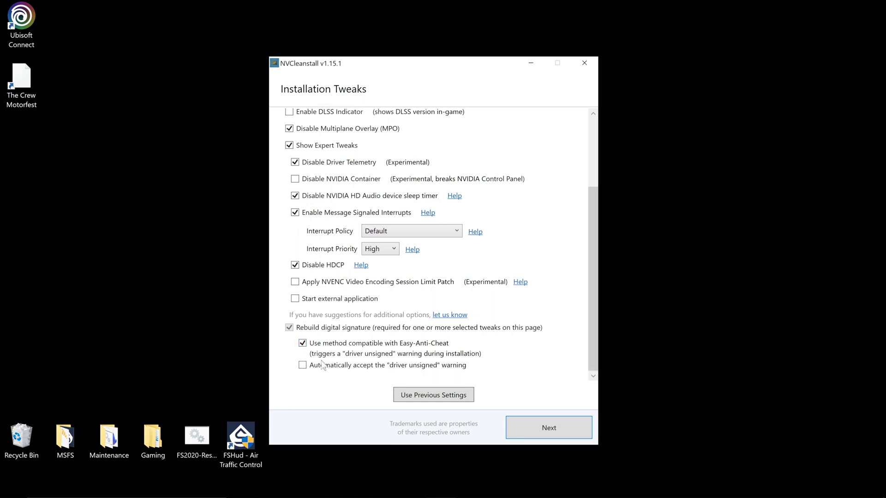
left_click(302, 365)
scroll(397, 325, "up", 3)
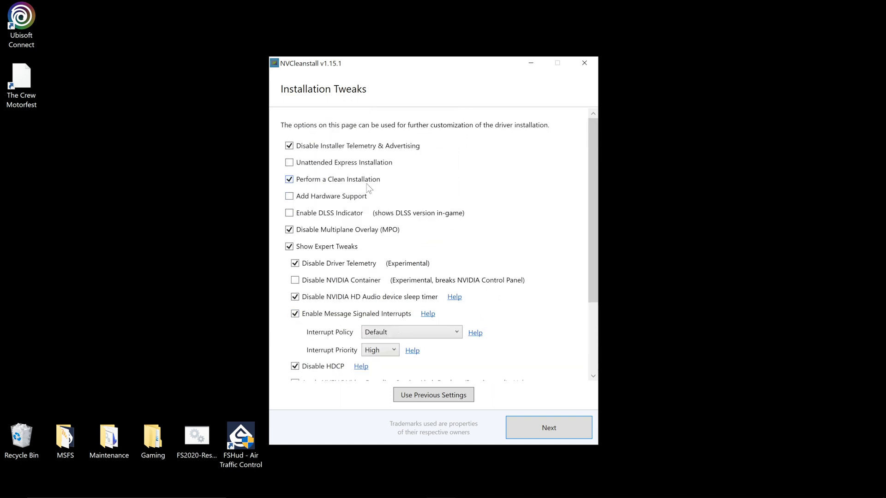
scroll(486, 235, "down", 3)
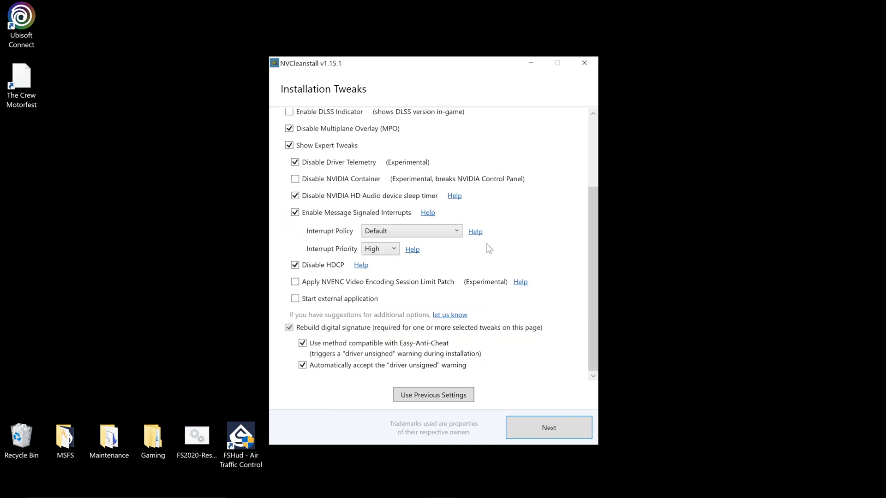
scroll(486, 248, "up", 3)
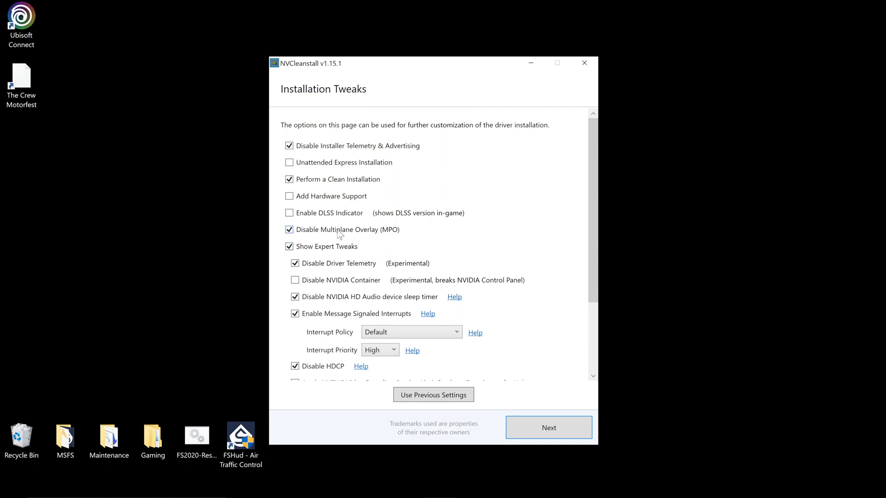
scroll(468, 354, "down", 3)
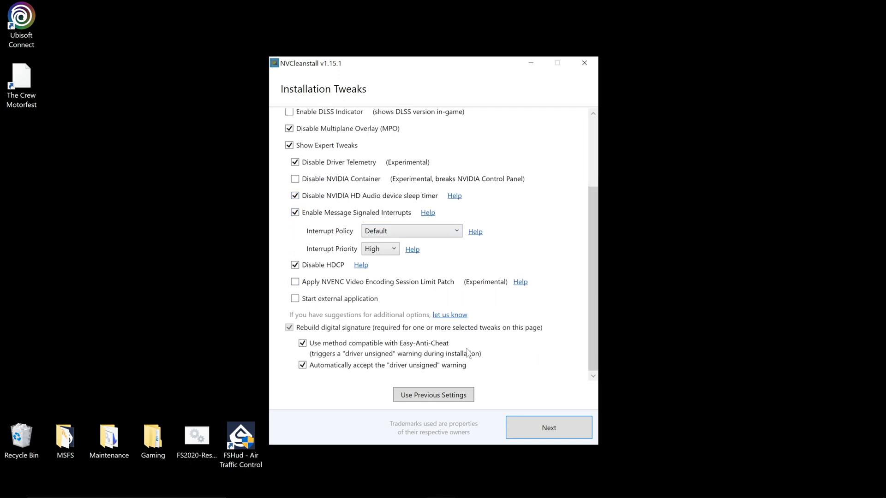
left_click(539, 429)
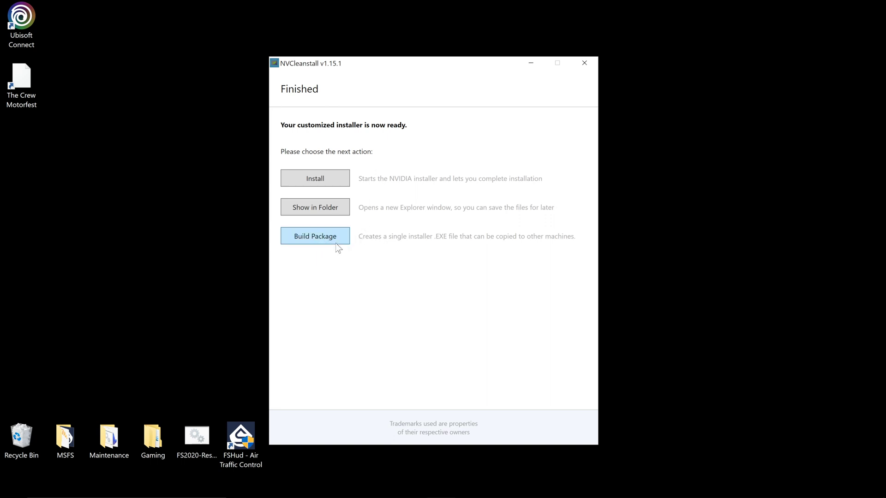
Close NVCleanstall and select the NVCleanstall_NVIDIA_535.98_Setup package in File Explorer's Downloads, leaving its name unchanged.
left_click(584, 63)
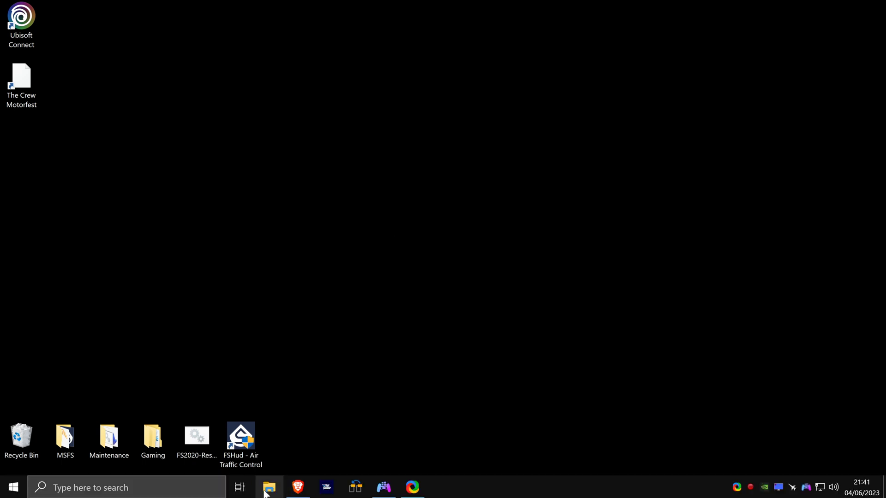
left_click(268, 489)
left_click(173, 220)
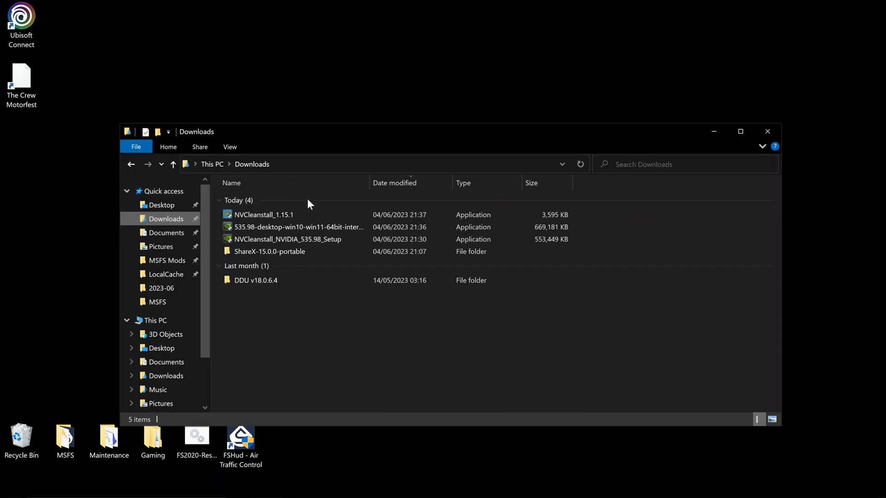
left_click(250, 239)
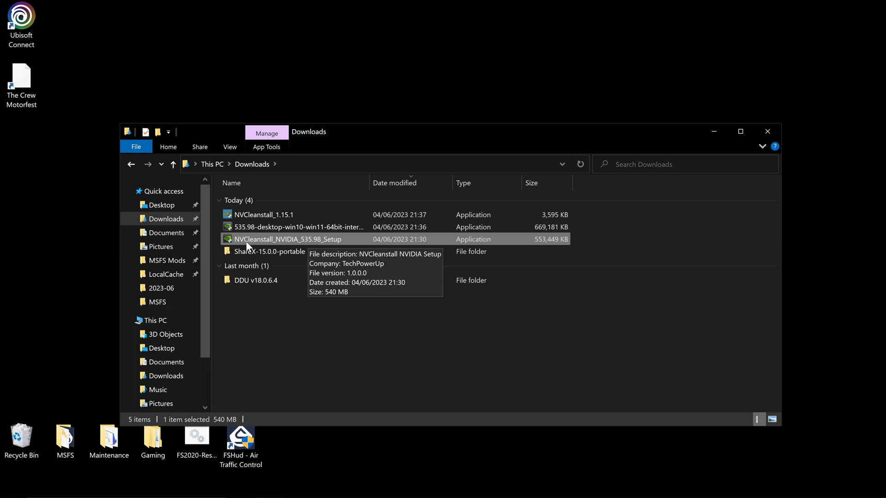
left_click(281, 240)
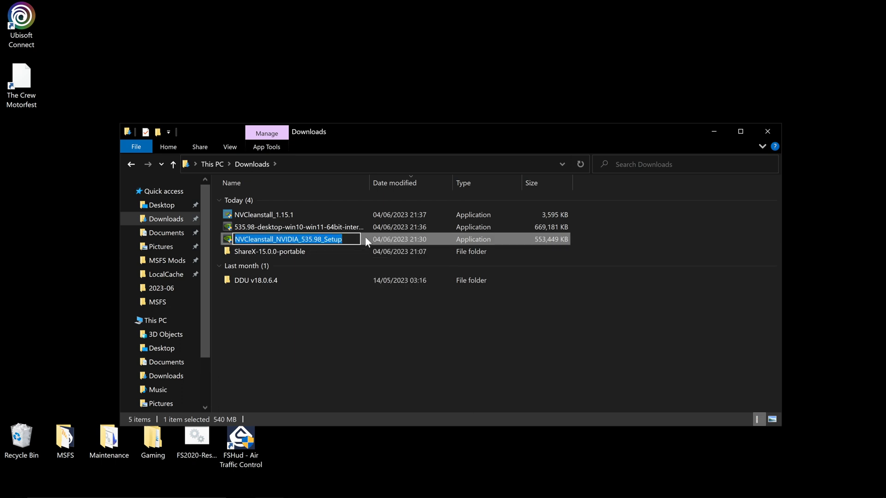
key("Escape")
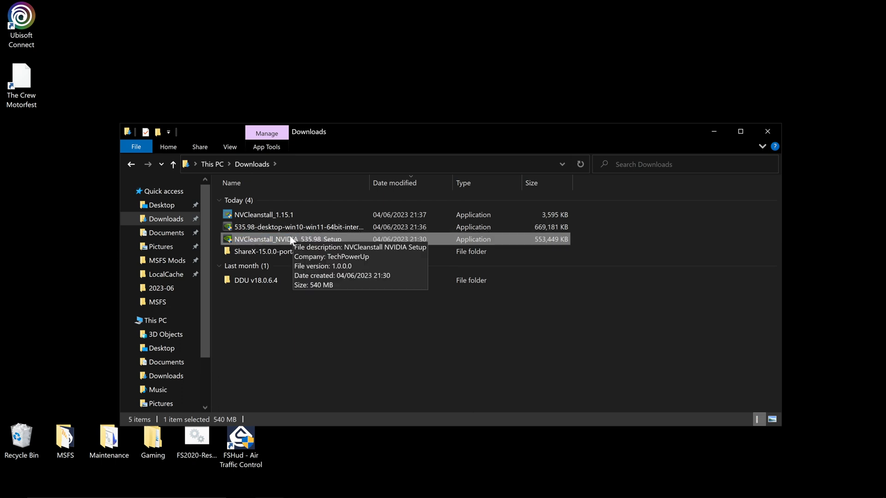
Point out the DDU v18.0.6.4 folder, ShareX portable folder, 535.98 driver file and setup package.
left_click(285, 305)
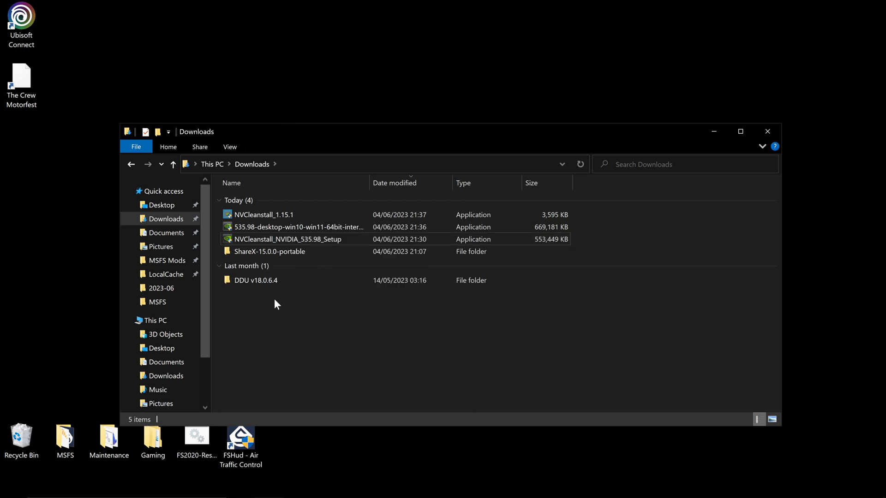
left_click(257, 282)
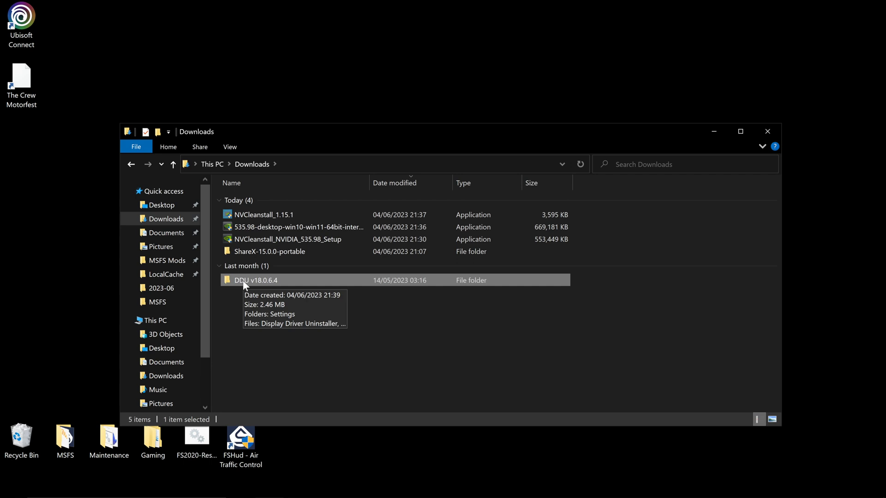
left_click(267, 251)
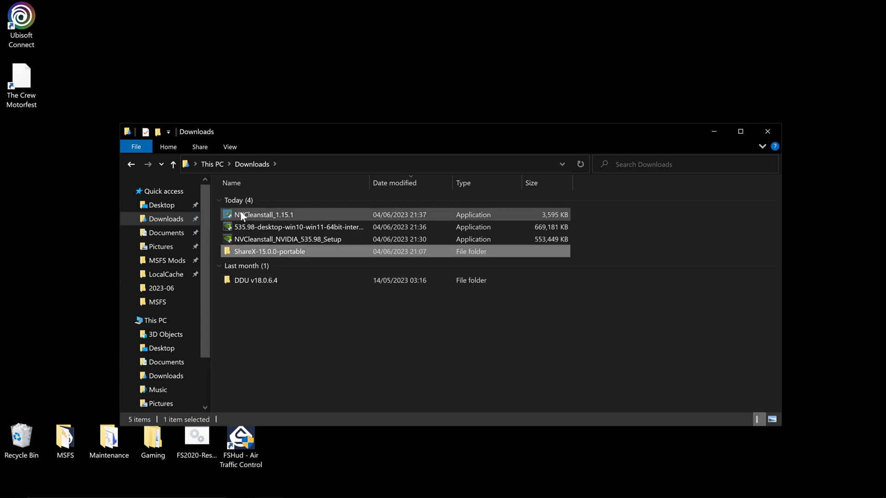
left_click(250, 226)
left_click(249, 238)
left_click(248, 250)
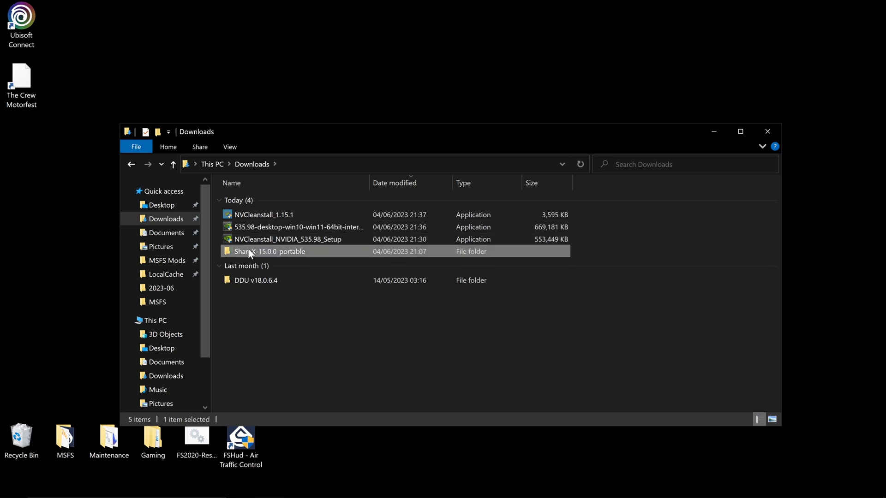
left_click(242, 282)
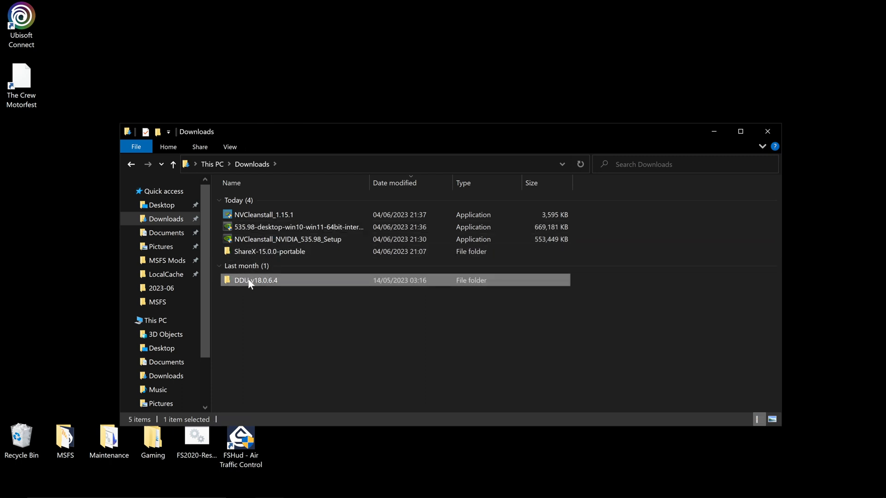
mouse_move(821, 496)
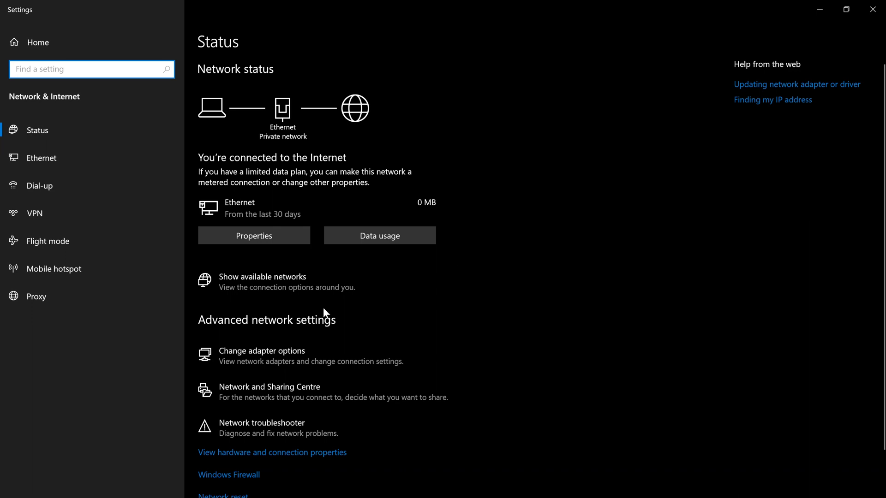
Disable the Ethernet adapter in Network Connections, then close that window.
left_click(263, 359)
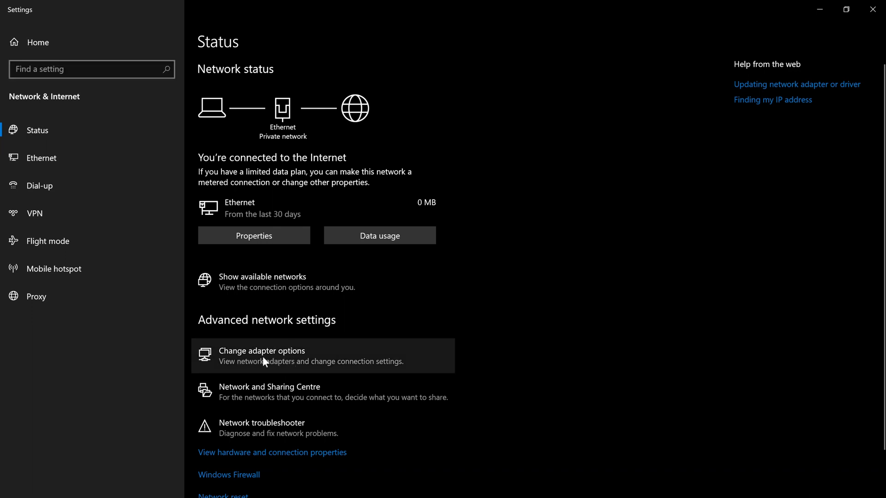
right_click(313, 149)
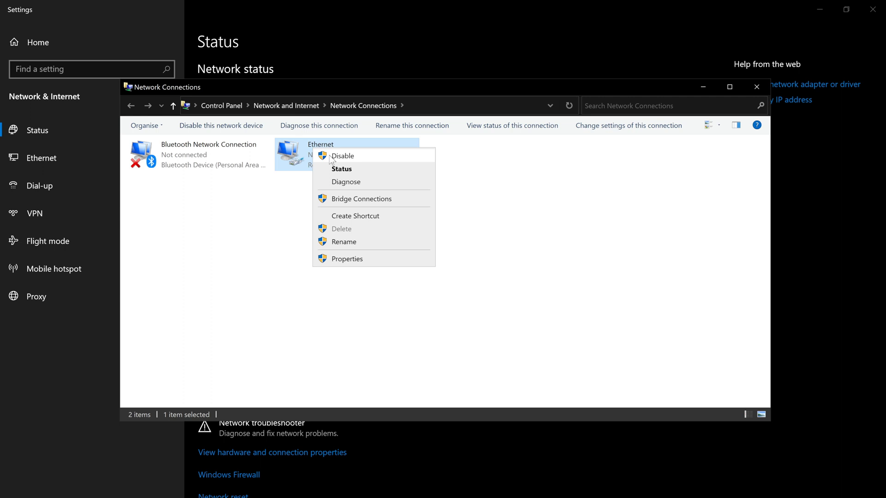
left_click(331, 157)
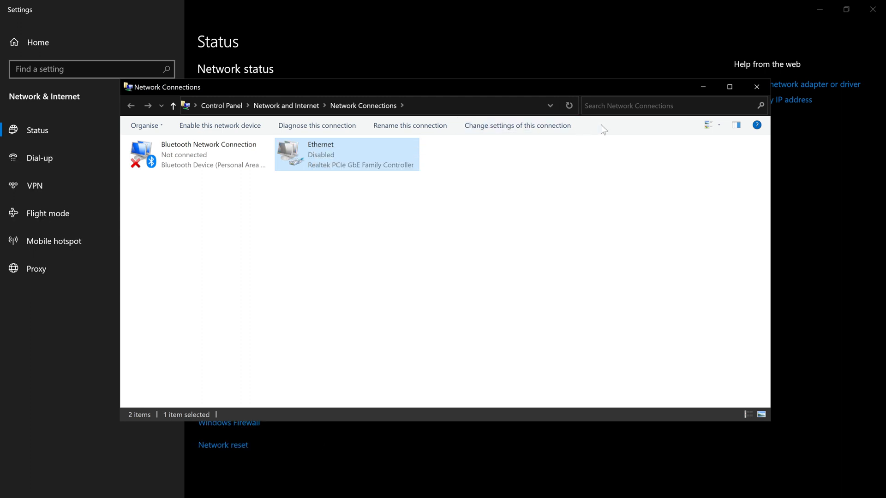
left_click(763, 85)
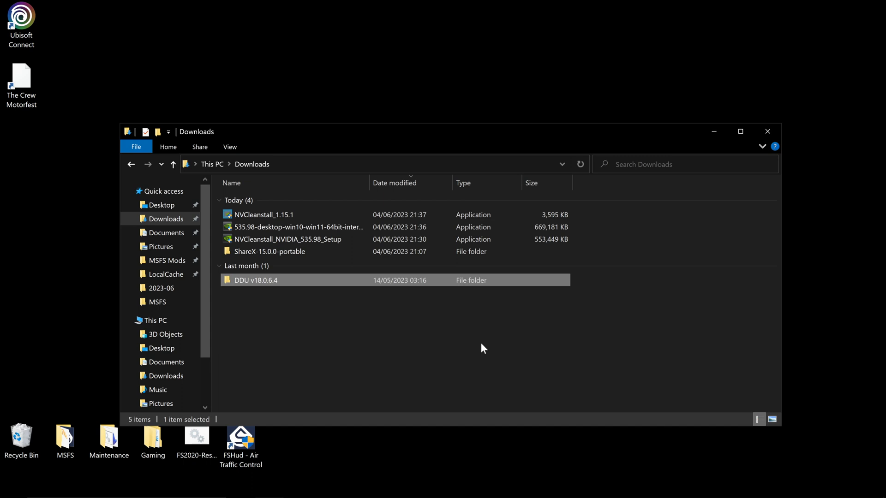
Deselect the DDU folder, nudge the Downloads window, and bring up the Start menu's Power options.
left_click(301, 358)
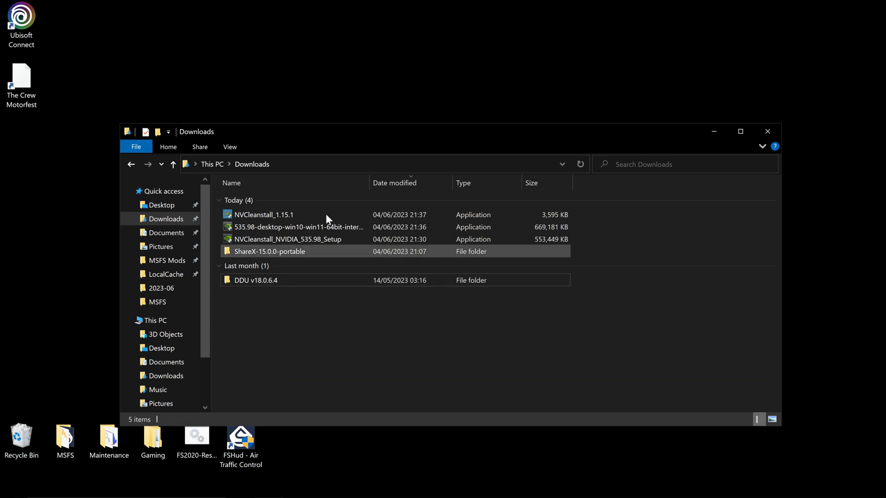
left_click_drag(327, 130, 349, 112)
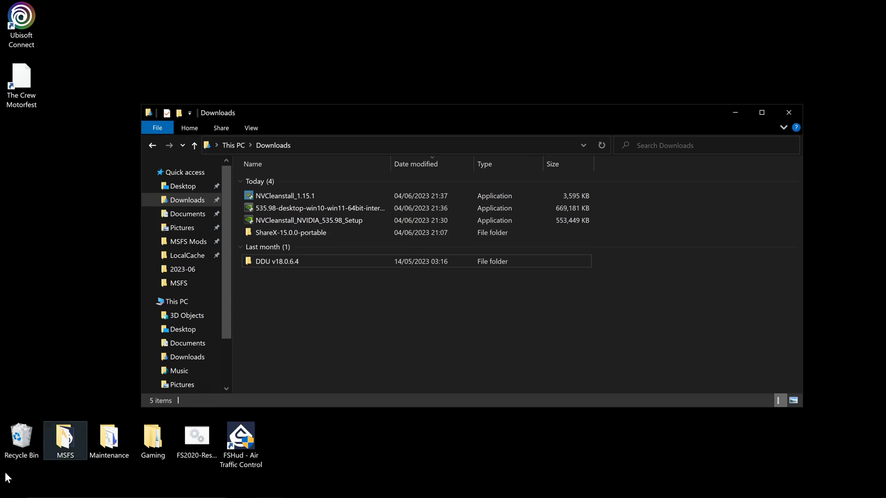
mouse_move(7, 480)
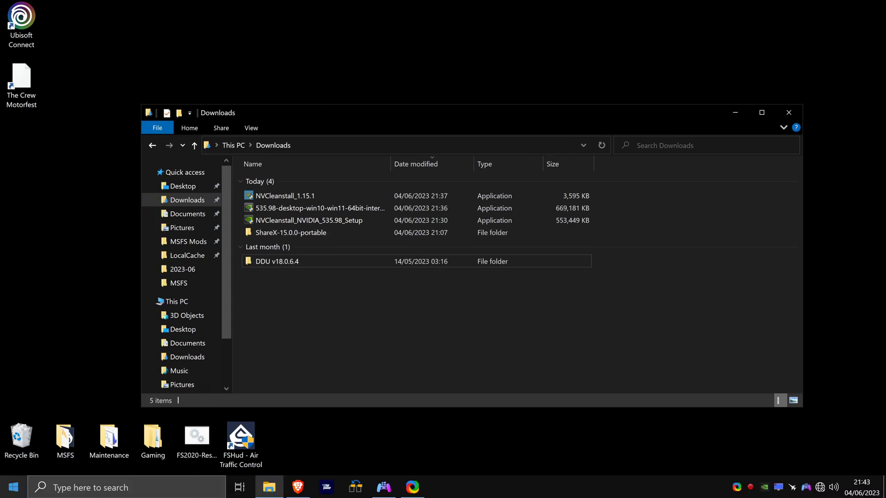
left_click(12, 488)
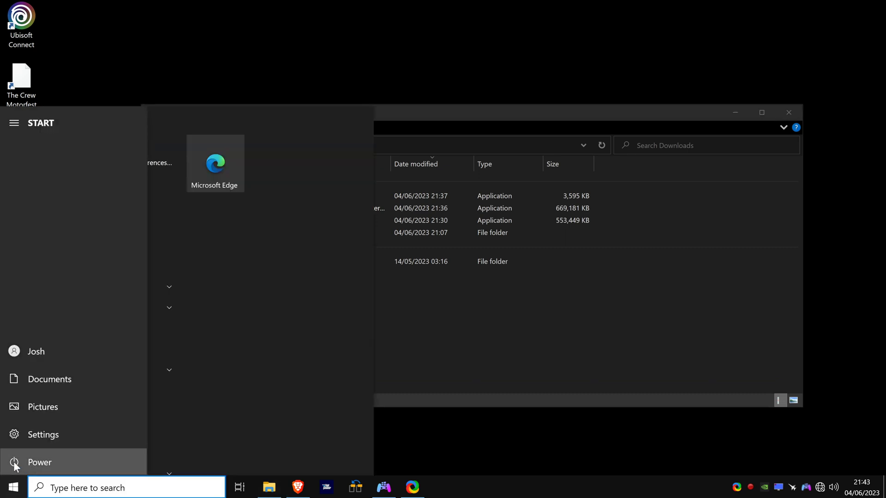
left_click(17, 463)
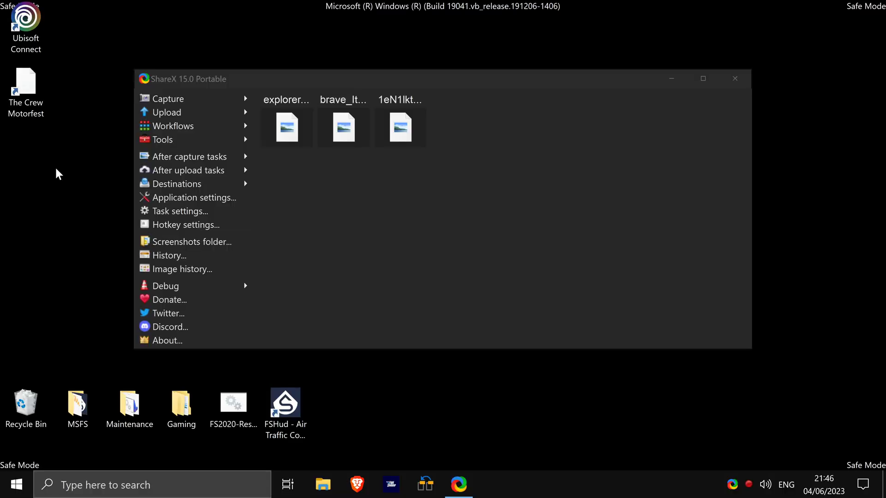
Minimize ShareX, open Downloads > DDU v18.0.6.4, and run Display Driver Uninstaller as administrator.
left_click(678, 78)
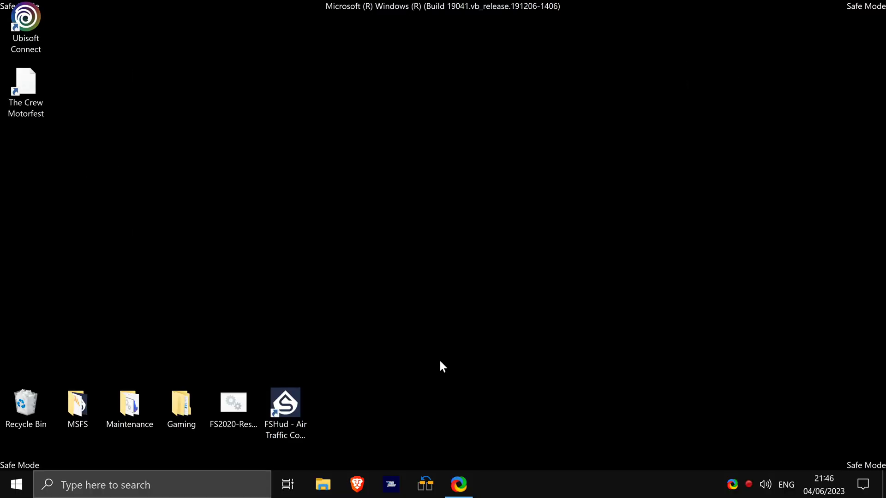
left_click(324, 480)
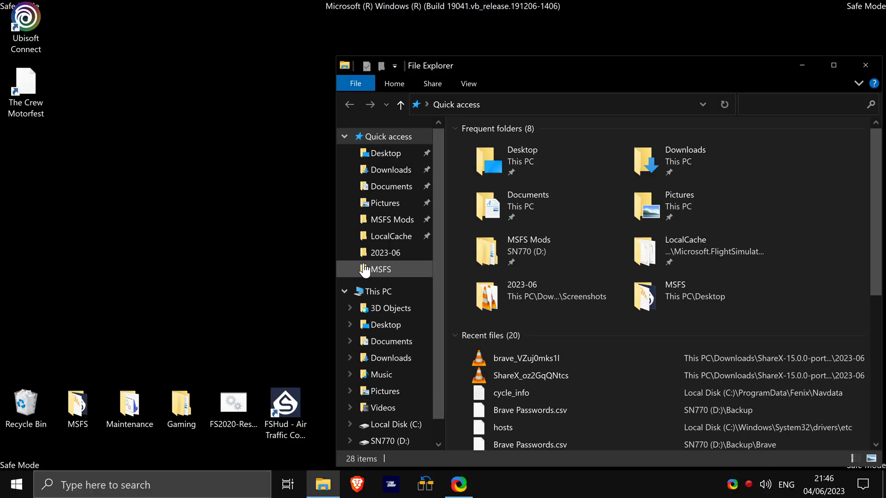
left_click(386, 178)
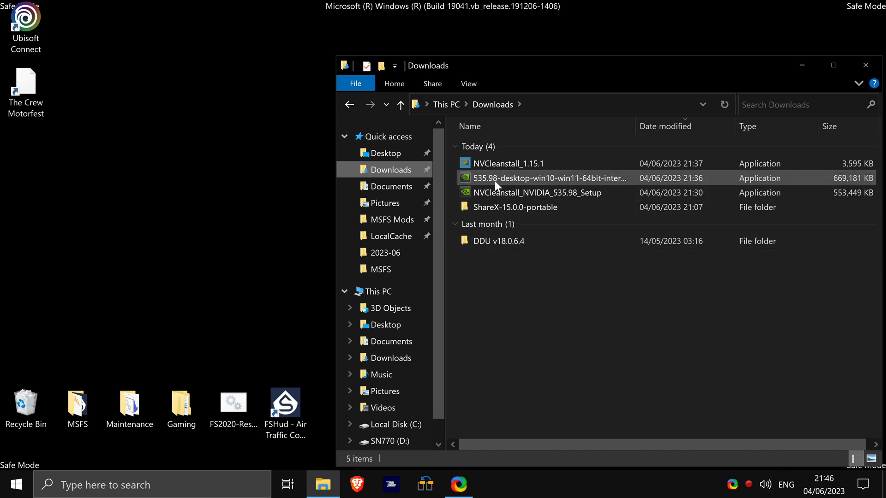
double_click(483, 240)
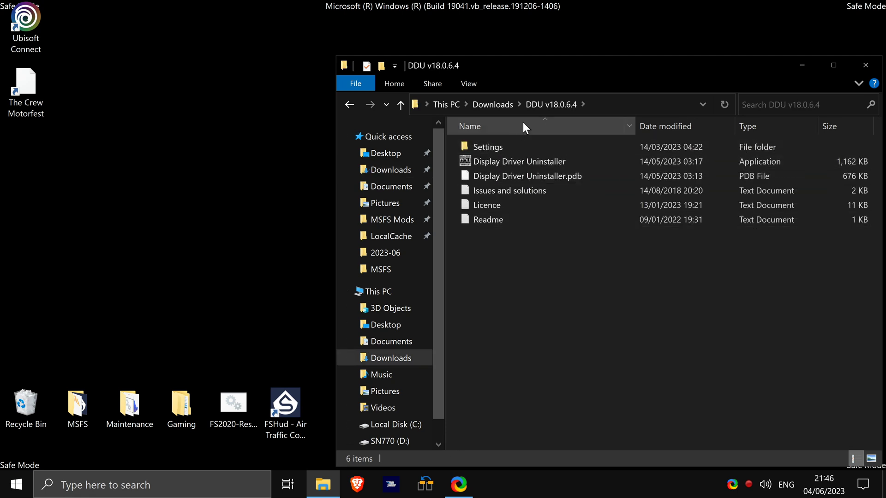
right_click(486, 162)
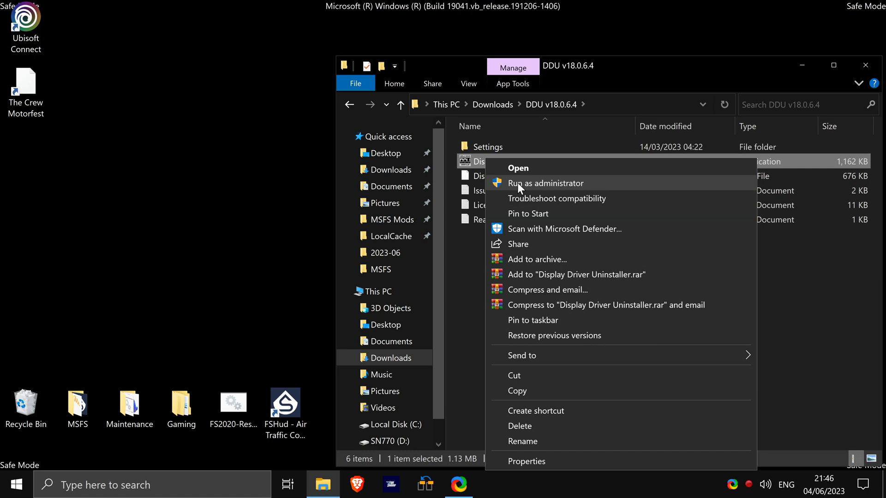
left_click(517, 183)
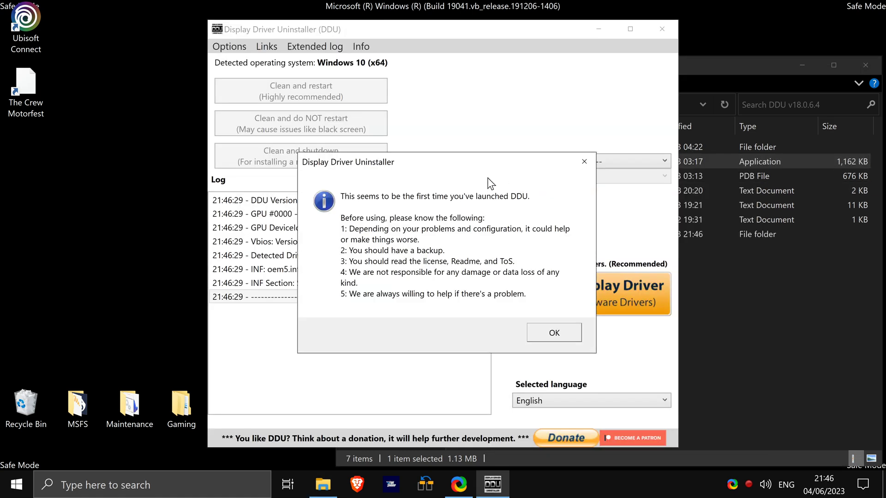
Dismiss the first-launch notice, close the Options window, and set the device type to GPU.
left_click(536, 333)
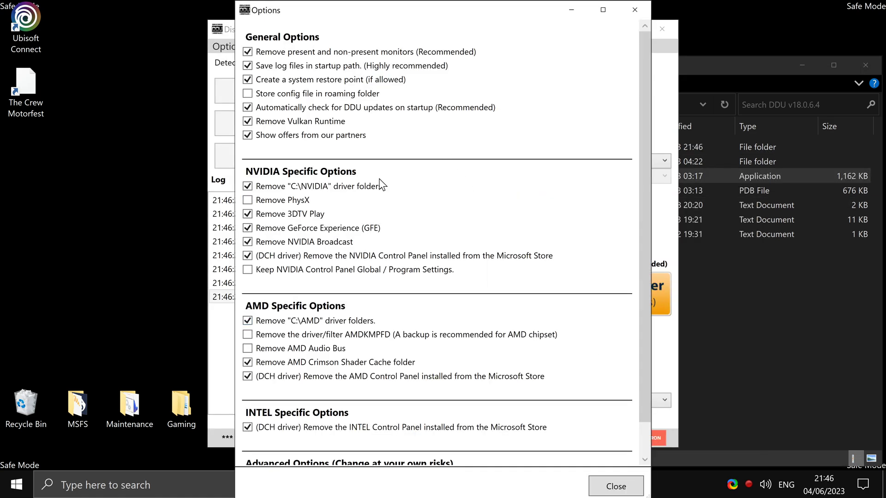
left_click(605, 487)
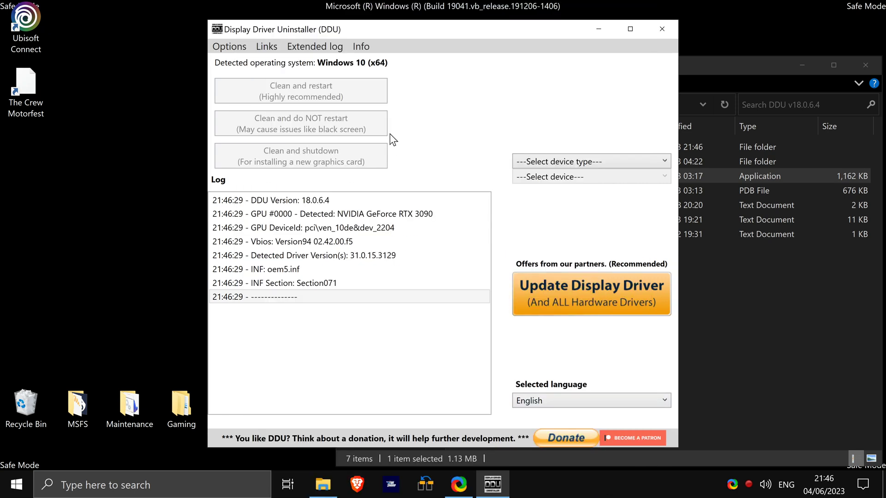
left_click(563, 162)
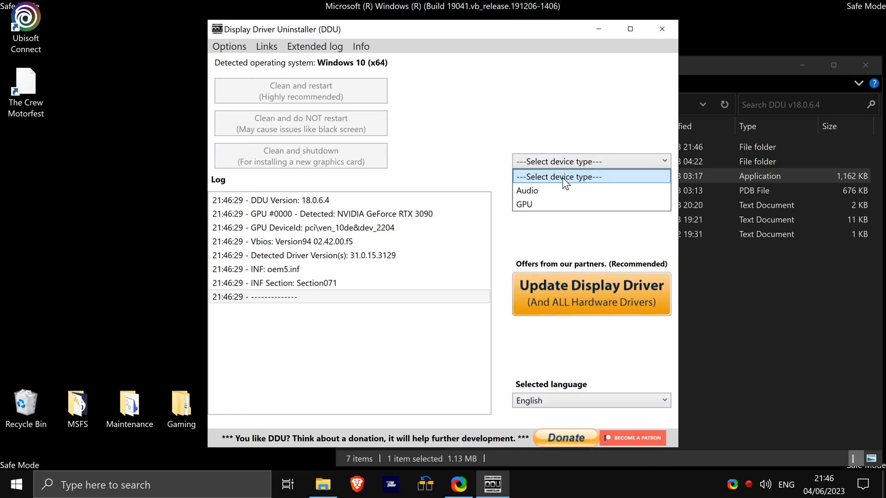
left_click(538, 204)
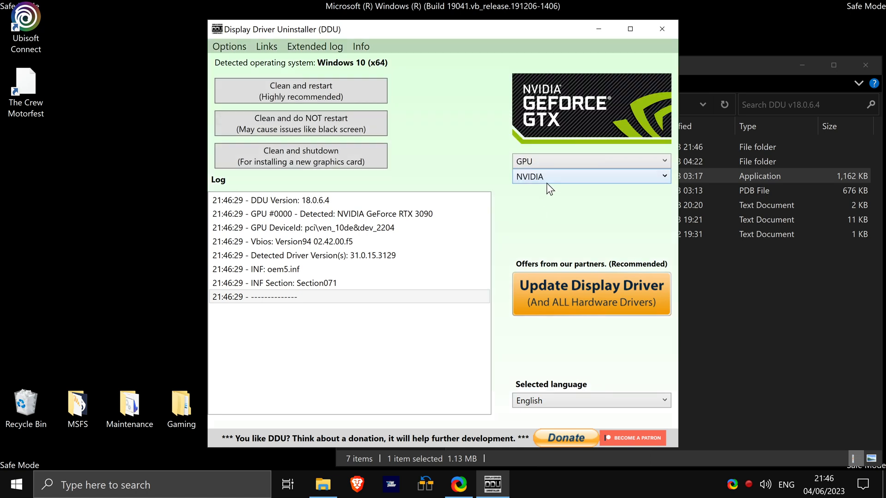
Try INTEL and AMD in the vendor list, then settle on NVIDIA.
left_click(546, 182)
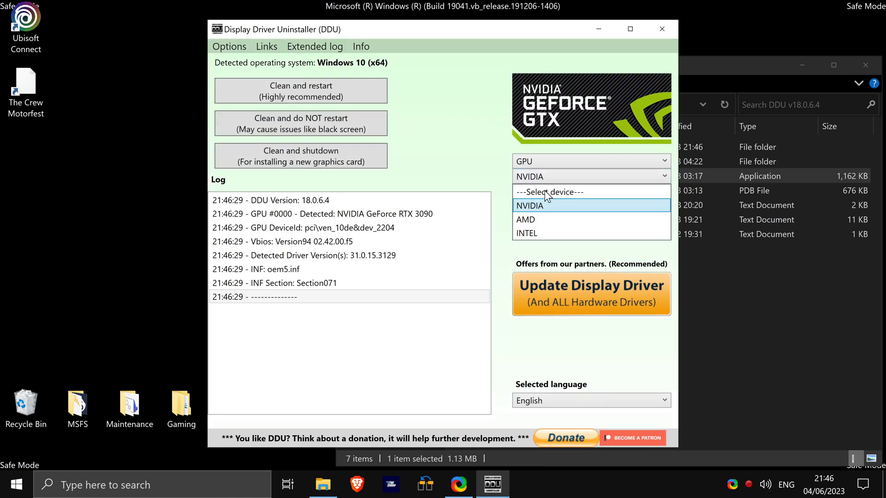
left_click(534, 231)
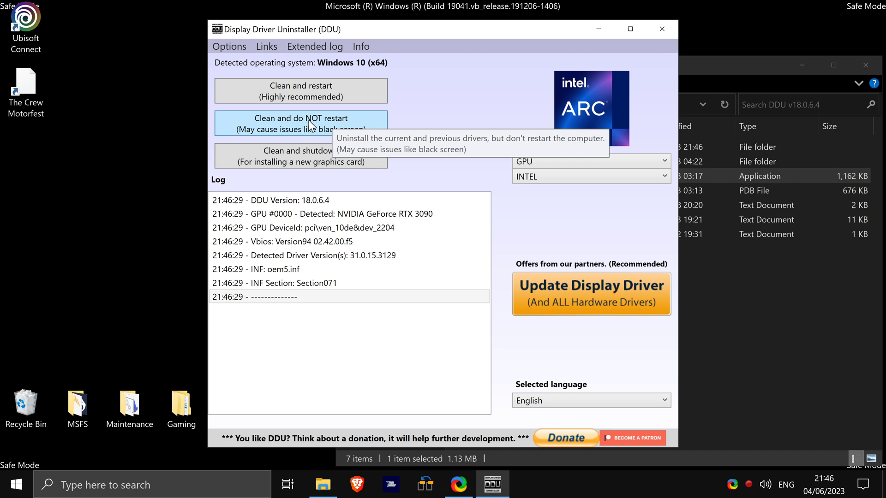
left_click(522, 179)
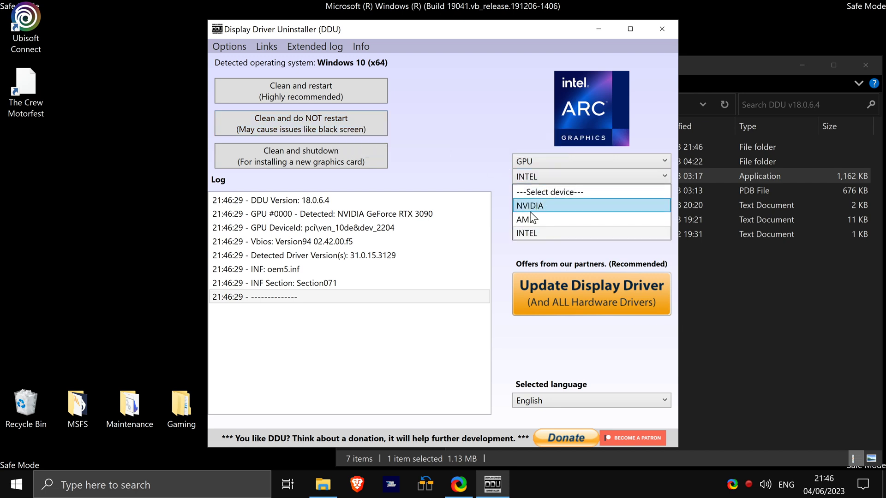
left_click(529, 216)
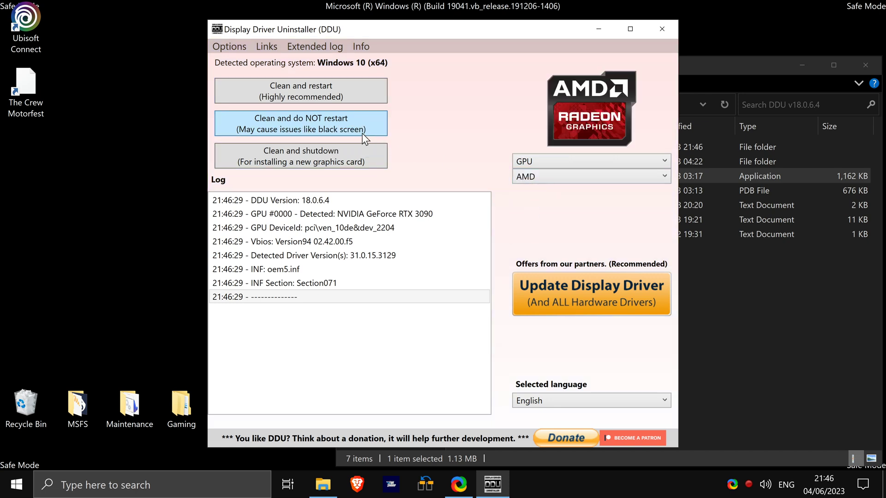
left_click(525, 179)
left_click(537, 205)
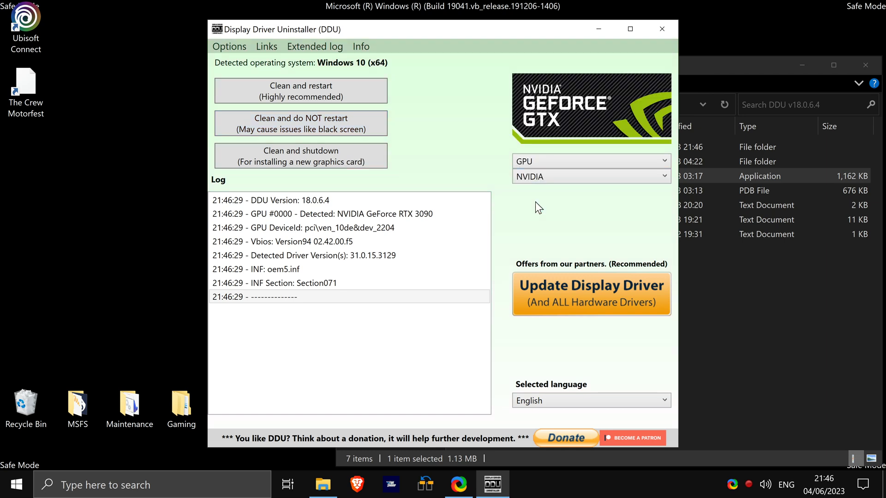
Run 'Clean and do NOT restart' on the NVIDIA driver and dismiss the Microsoft Store prompt.
left_click(291, 122)
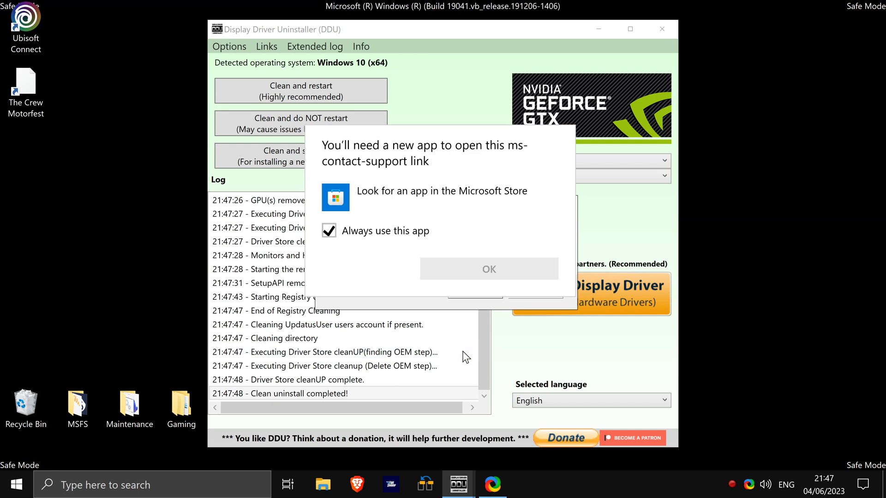
left_click(411, 308)
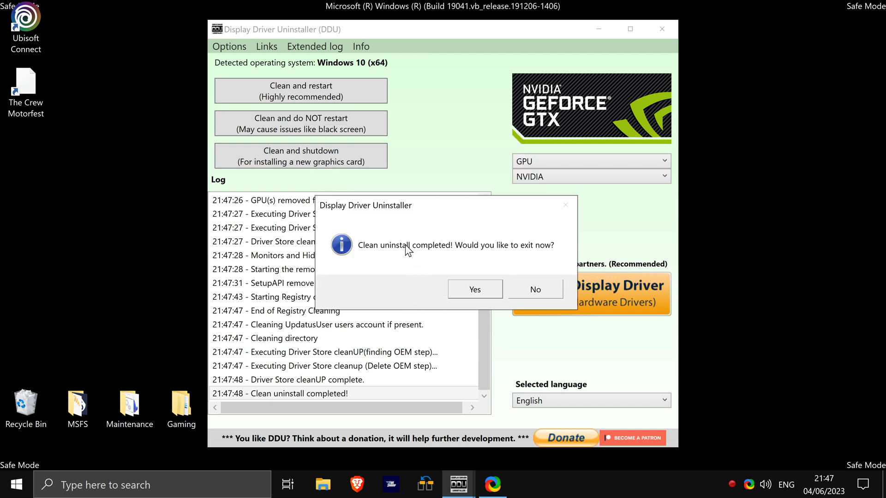
Exit DDU, then run NVCleanstall_NVIDIA_535.98_Setup from Downloads as administrator and confirm the install.
left_click(482, 289)
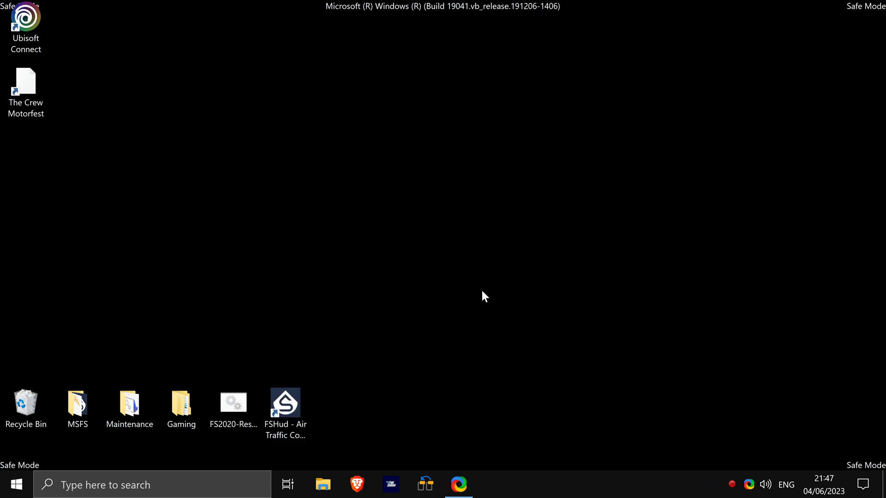
left_click(323, 484)
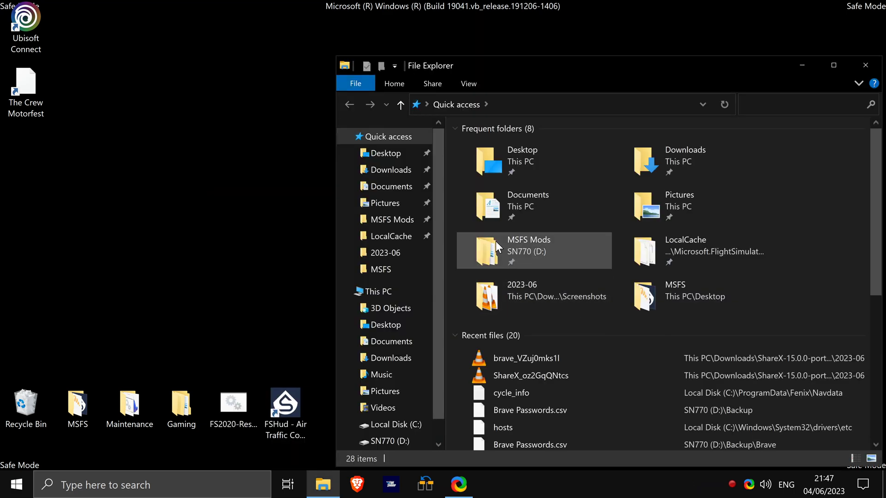
left_click(392, 171)
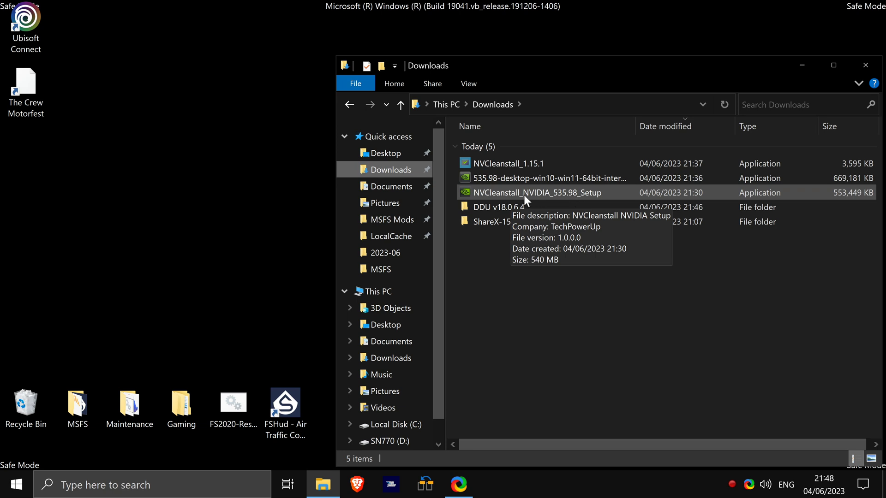
right_click(511, 194)
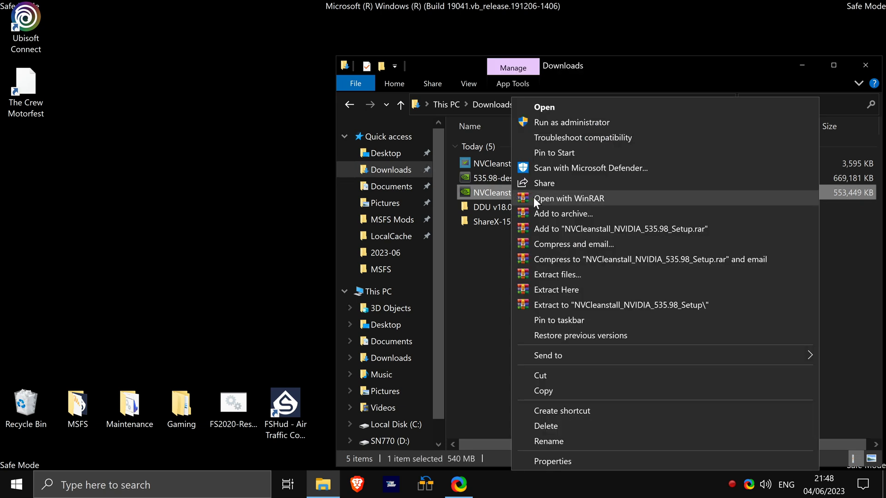
left_click(551, 122)
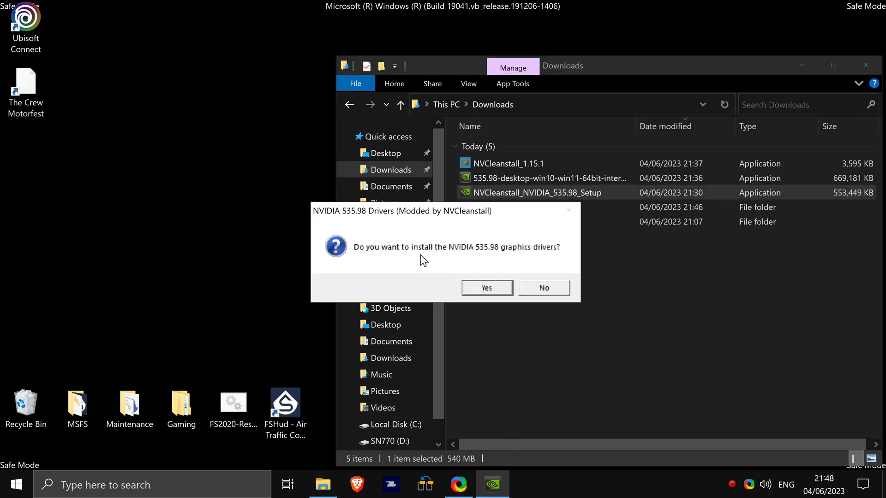
left_click(489, 286)
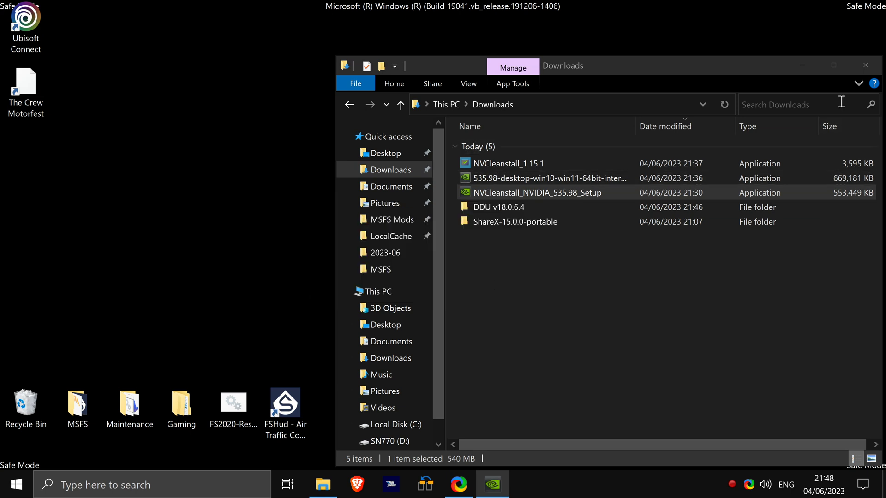
left_click(810, 65)
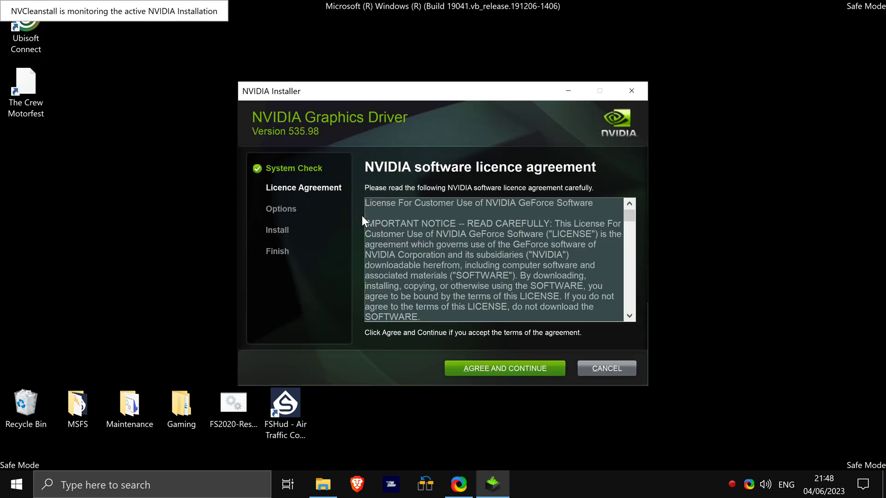
Accept the licence, choose Custom (Advanced), and keep Graphics Driver, HD Audio Driver and clean install ticked.
left_click(496, 368)
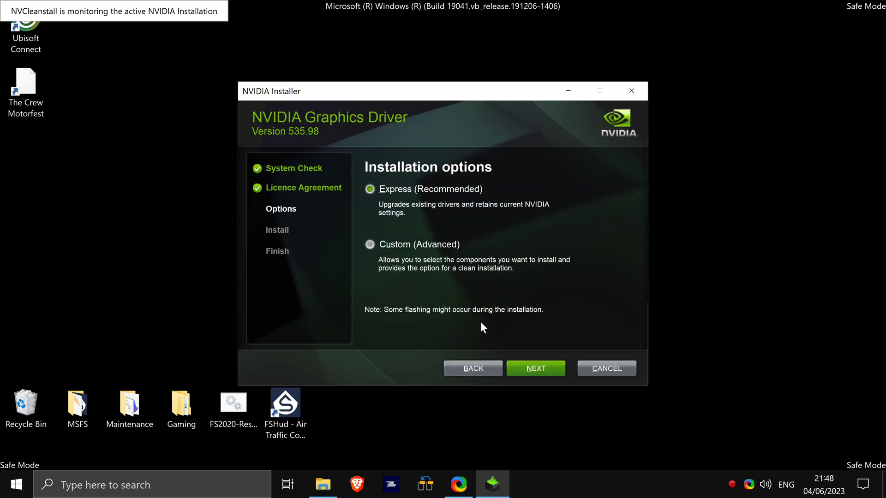
left_click(370, 245)
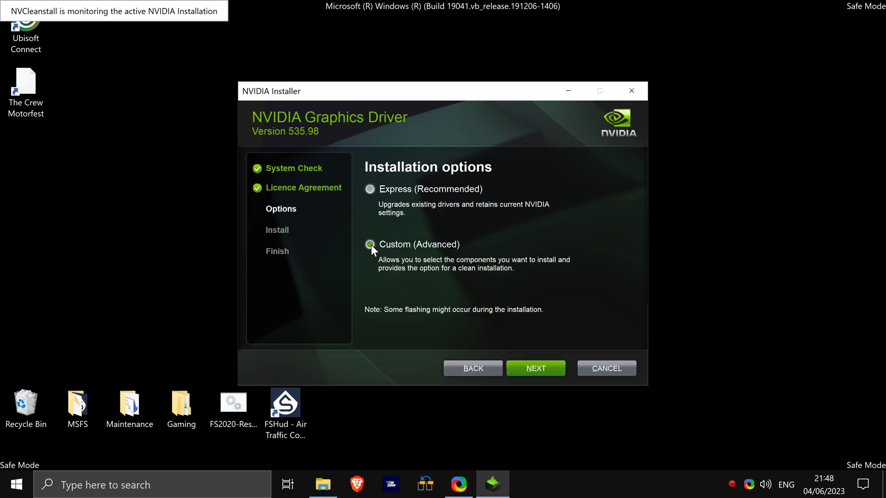
left_click(525, 365)
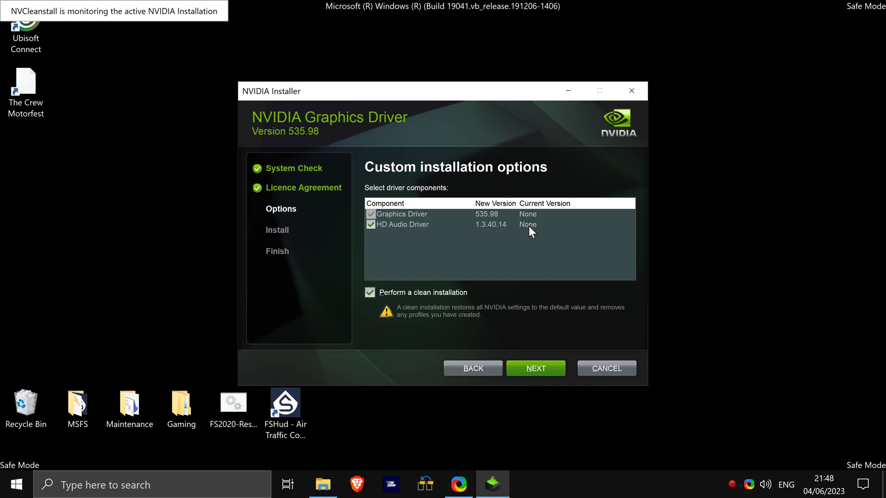
left_click(371, 225)
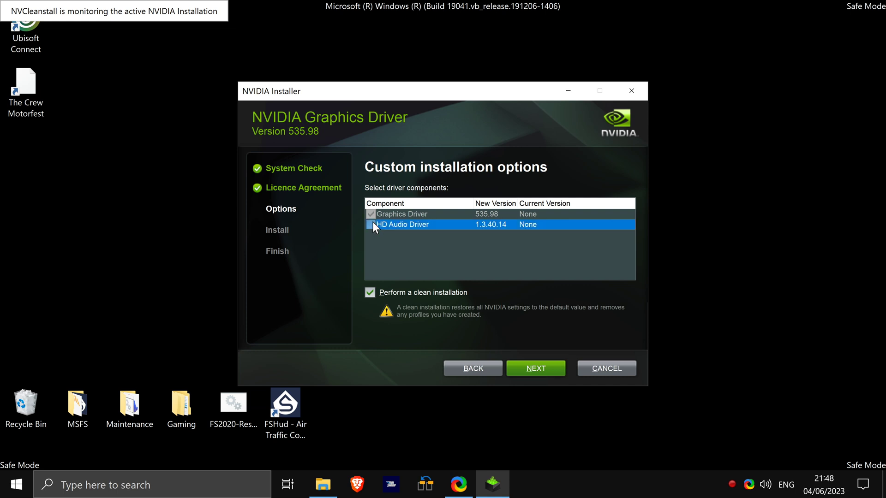
left_click(372, 223)
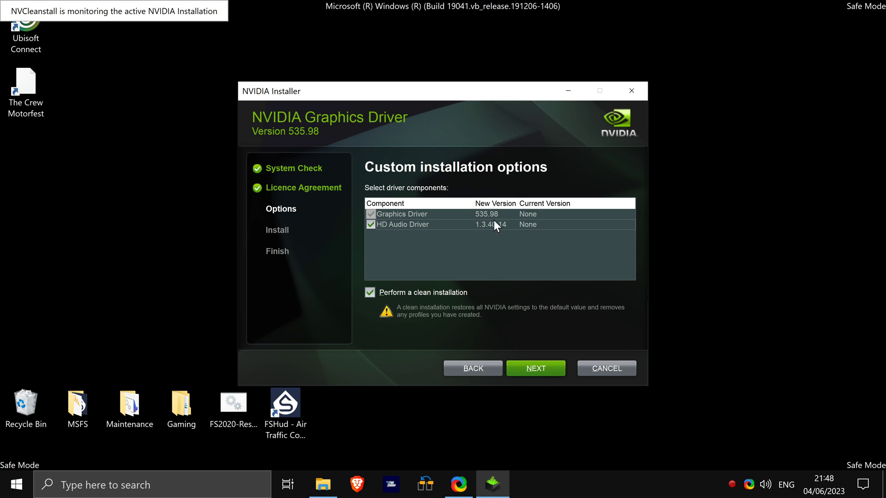
left_click(533, 364)
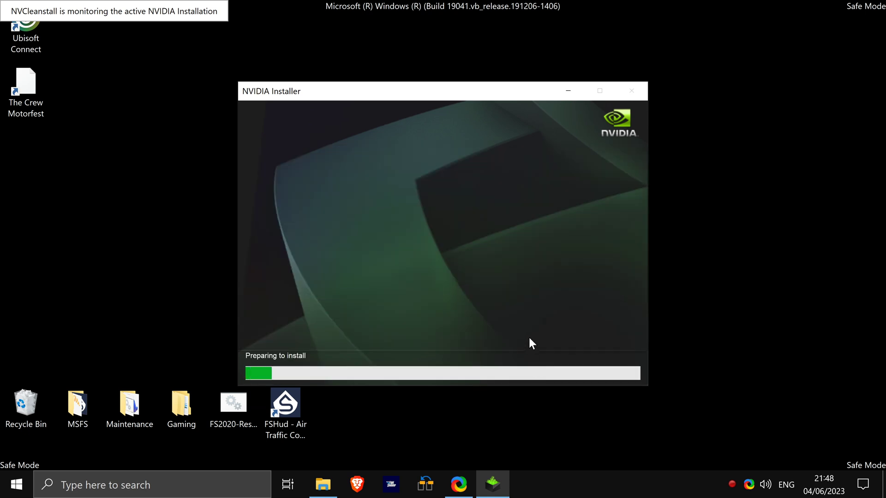